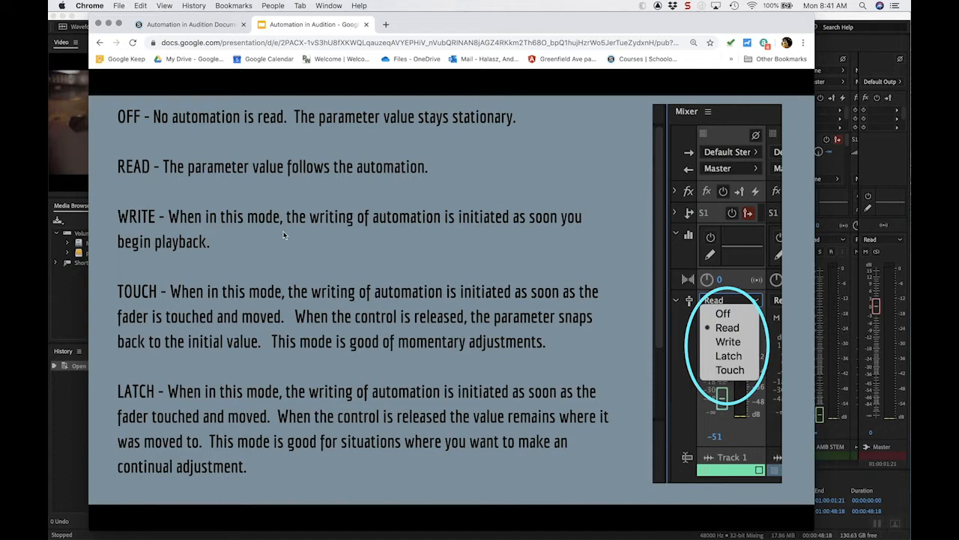
# Step: Switch to Adobe Audition, set DIA 1's automation mode to Off, and move its volume fader to about -56 dB during playback
pyautogui.click(53, 247)
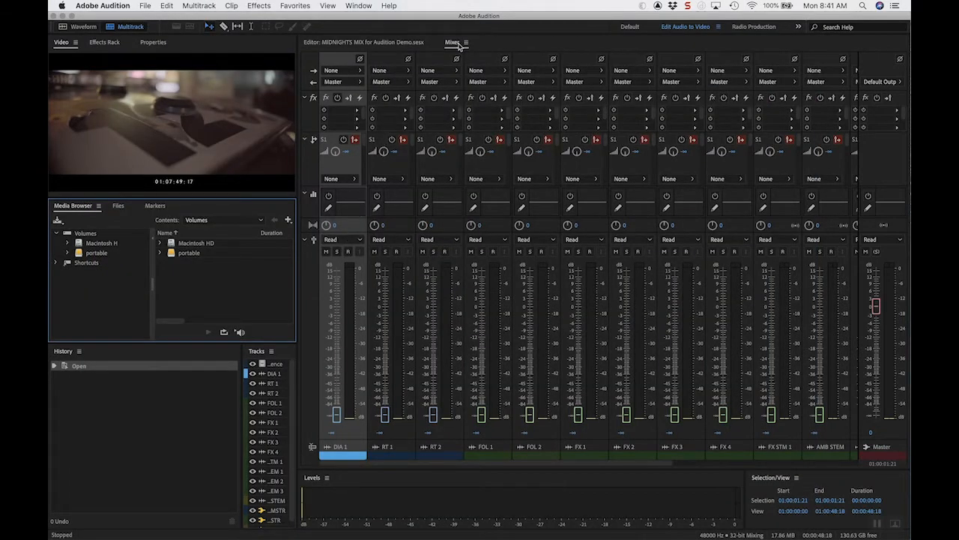
pyautogui.click(339, 240)
pyautogui.click(337, 249)
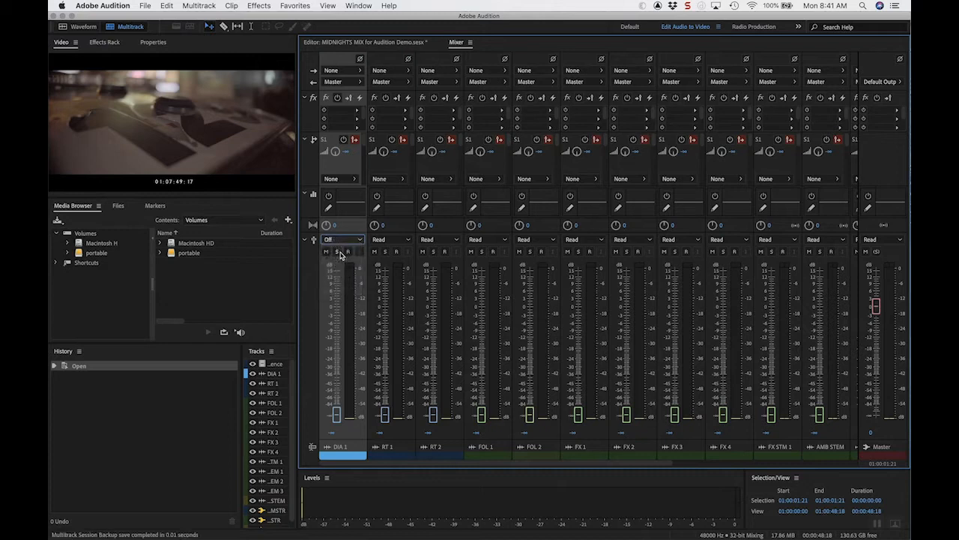
pyautogui.click(341, 351)
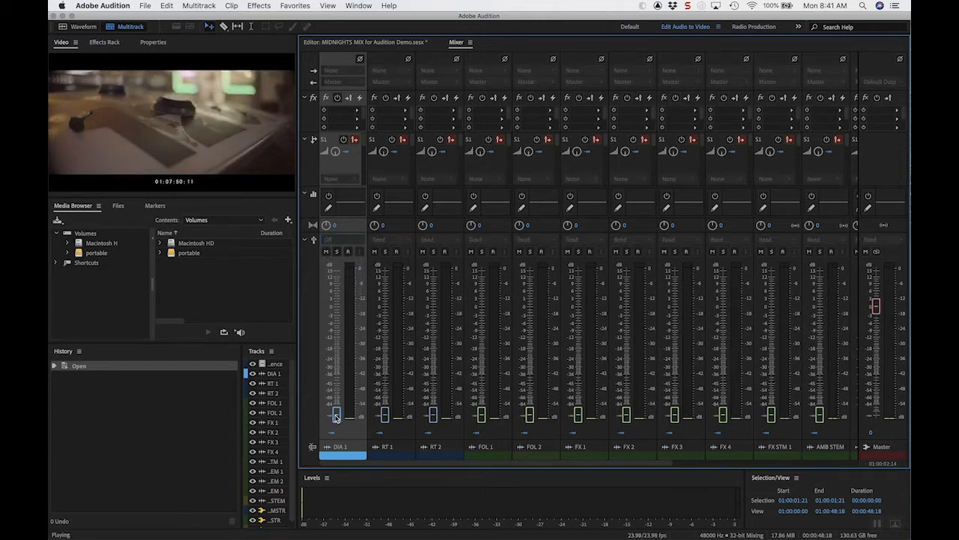
pyautogui.moveTo(338, 356); pyautogui.dragTo(336, 390)
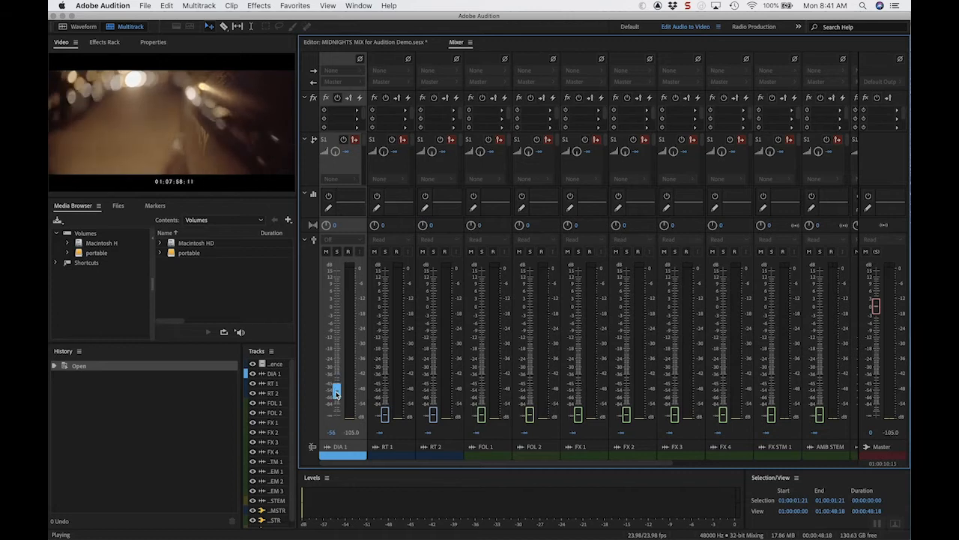
# Step: Set DIA 1's automation mode to Read and move its volume fader to about -42.7 dB during playback
pyautogui.click(342, 240)
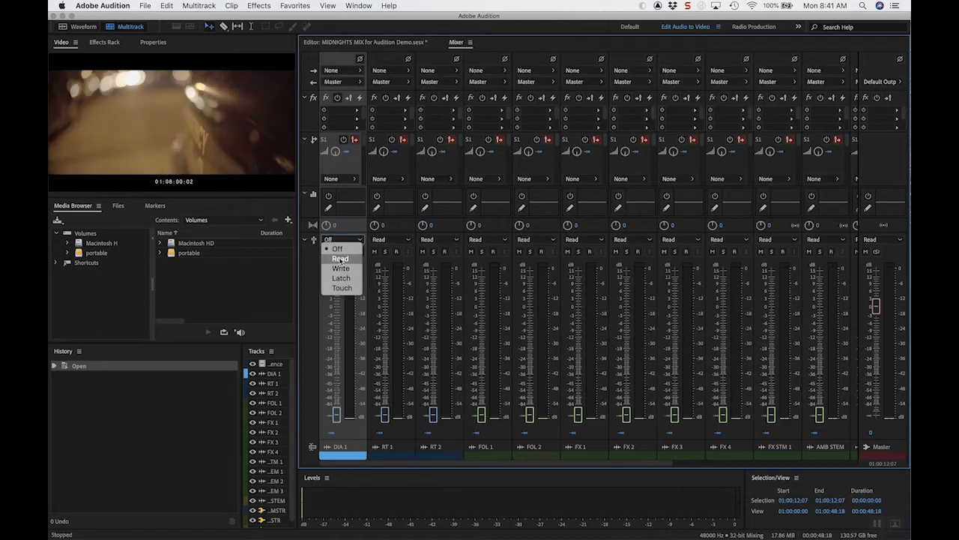
pyautogui.click(340, 258)
pyautogui.press('space')
pyautogui.moveTo(337, 414); pyautogui.dragTo(338, 381)
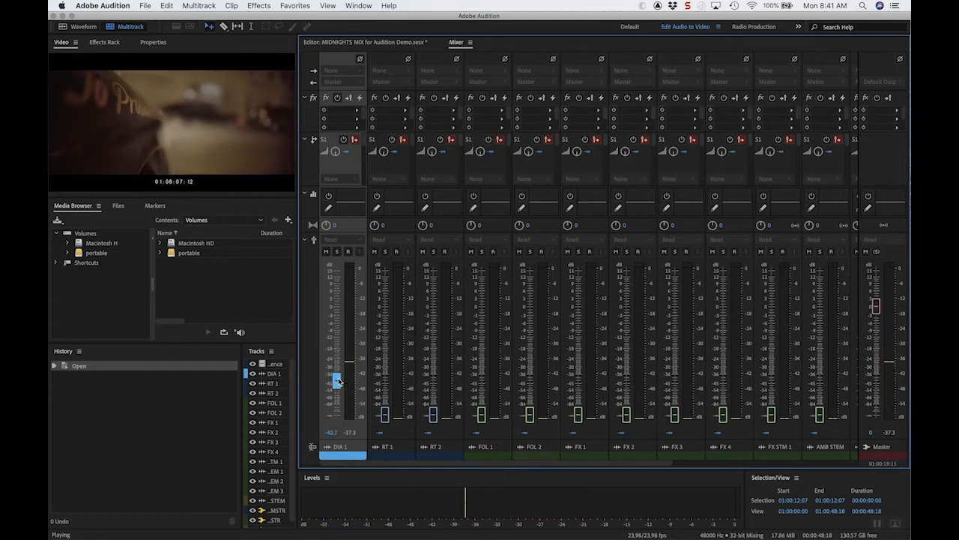
pyautogui.press('space')
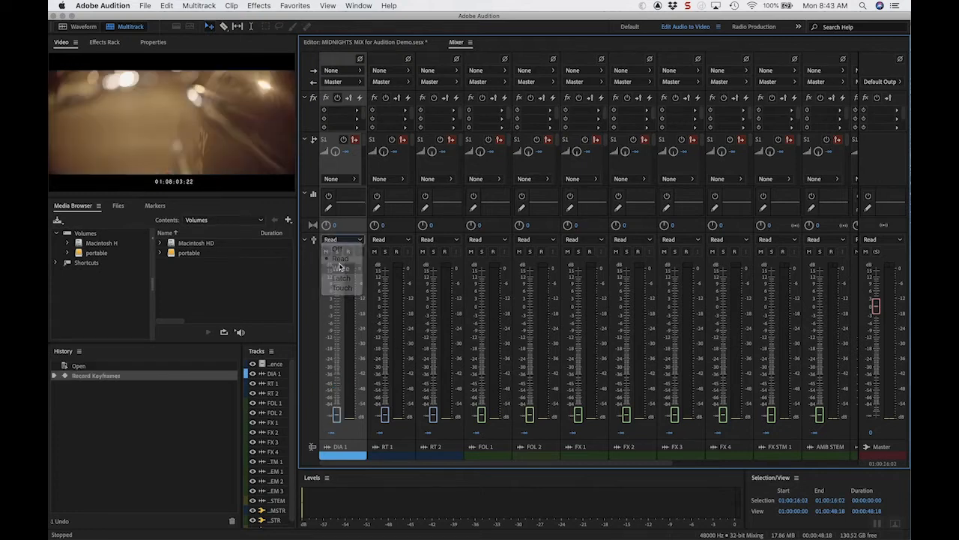
# Step: Record volume automation on DIA 1 in Write mode, ending with the fader at about -16.9 dB
pyautogui.click(339, 267)
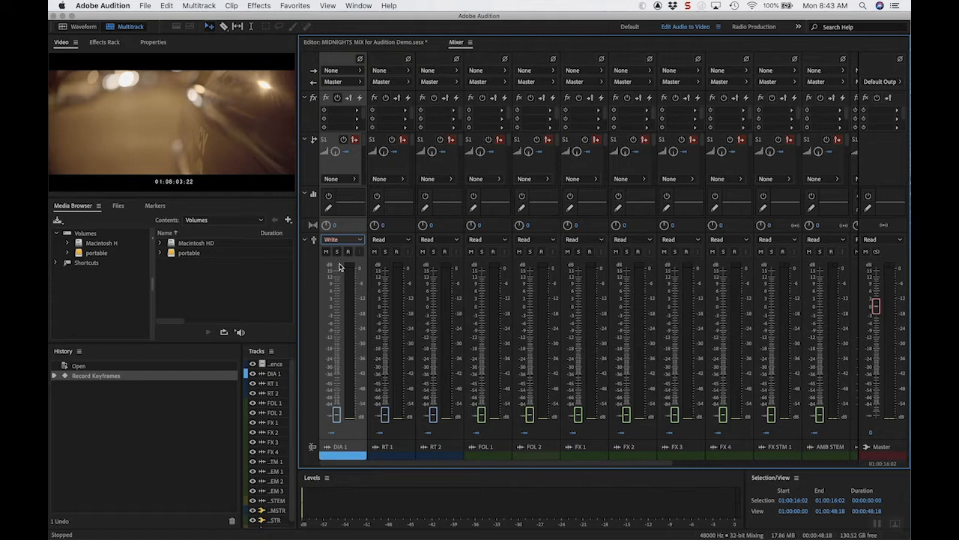
pyautogui.press('space')
pyautogui.moveTo(339, 415); pyautogui.dragTo(341, 346)
pyautogui.press('space')
# Step: Play DIA 1 back in Read mode and pull its volume fader down to about -35.9 dB before stopping
pyautogui.click(342, 239)
pyautogui.click(339, 255)
pyautogui.press('space')
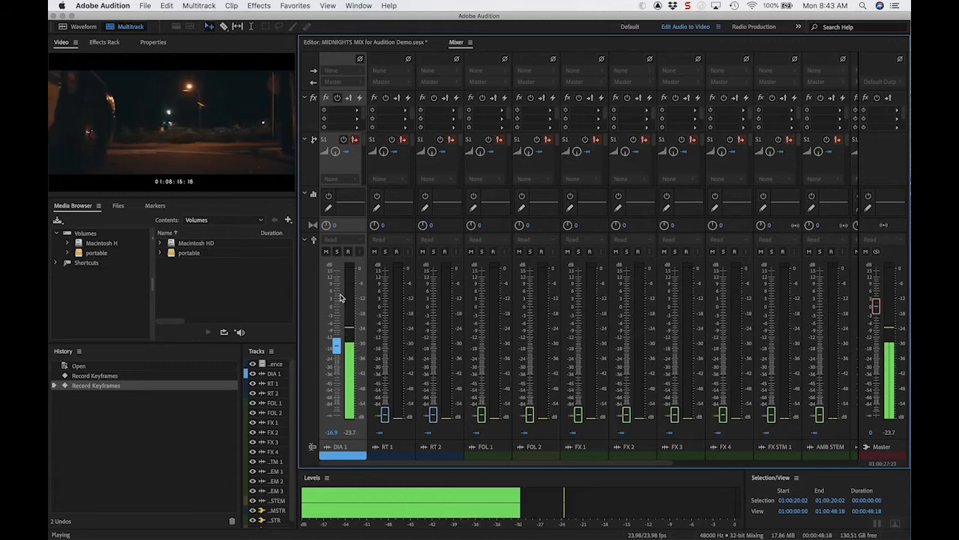
pyautogui.moveTo(338, 349); pyautogui.dragTo(337, 374)
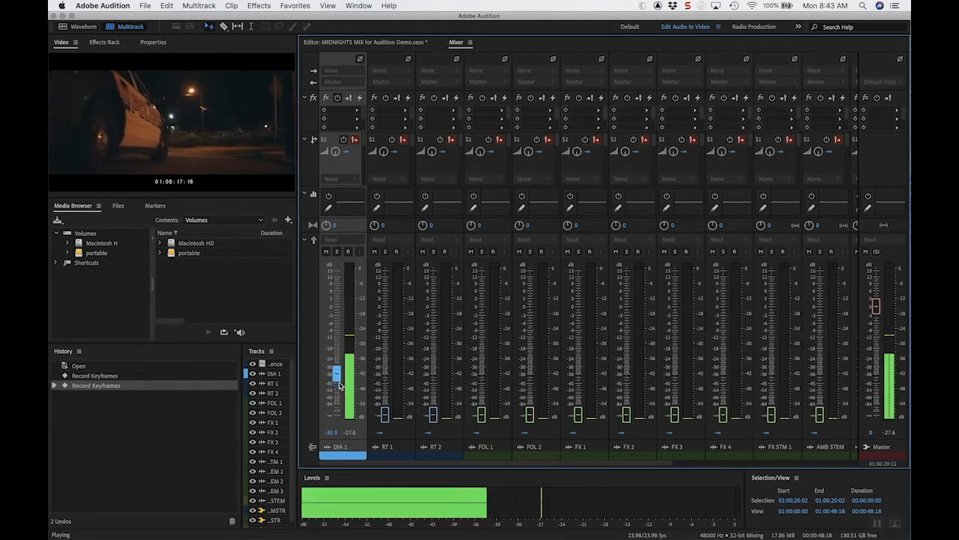
pyautogui.press('space')
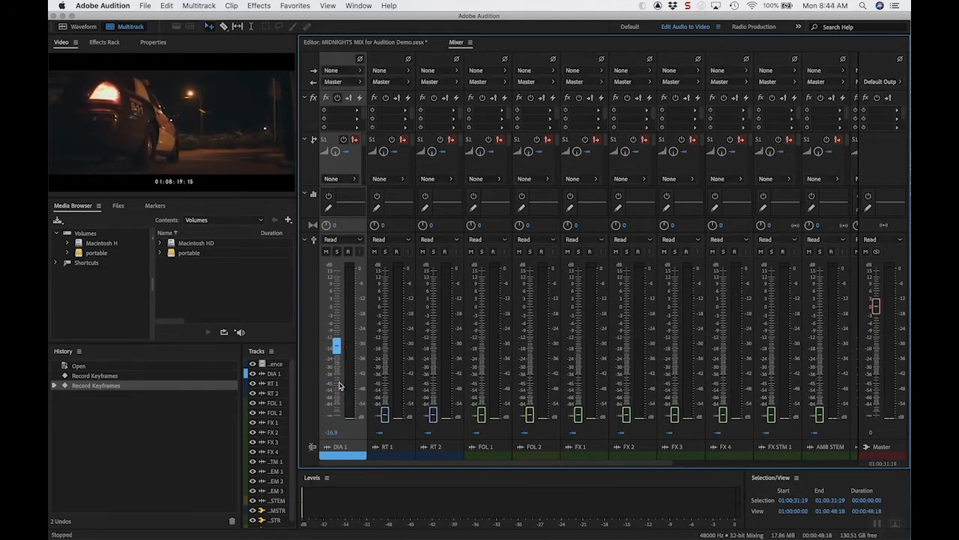
# Step: Check the automation modes slide in Chrome, return to Audition, and record a short Write pass on DIA 1 without moving the fader
pyautogui.click(252, 518)
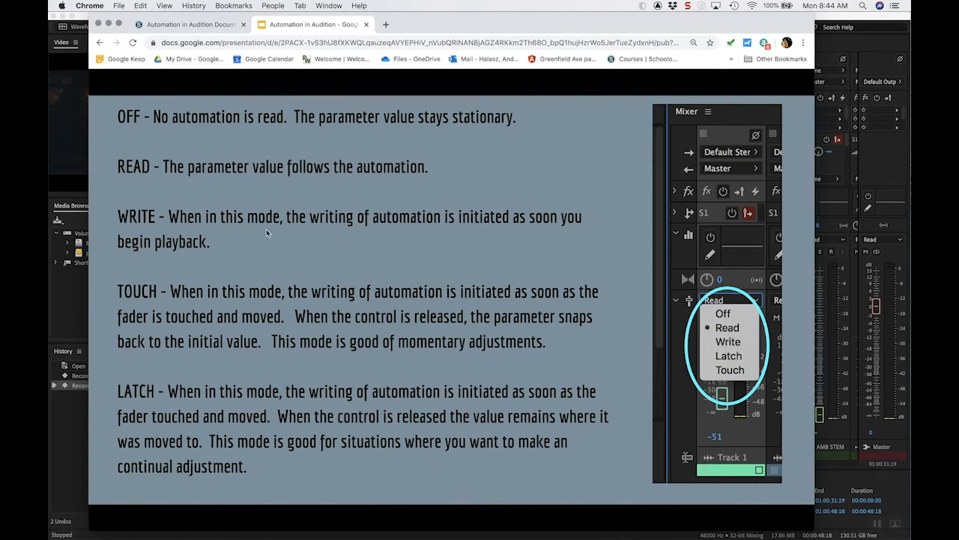
pyautogui.click(63, 299)
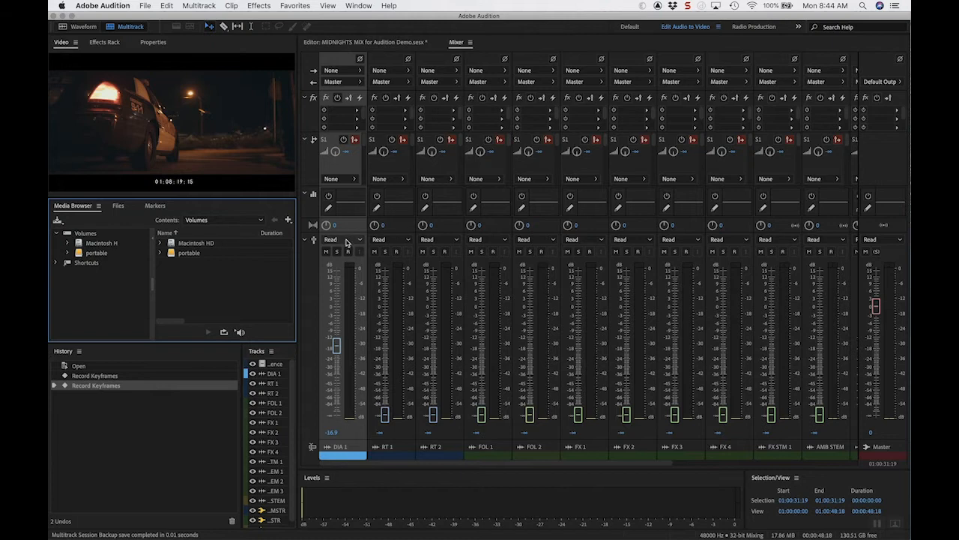
pyautogui.click(347, 240)
pyautogui.click(342, 272)
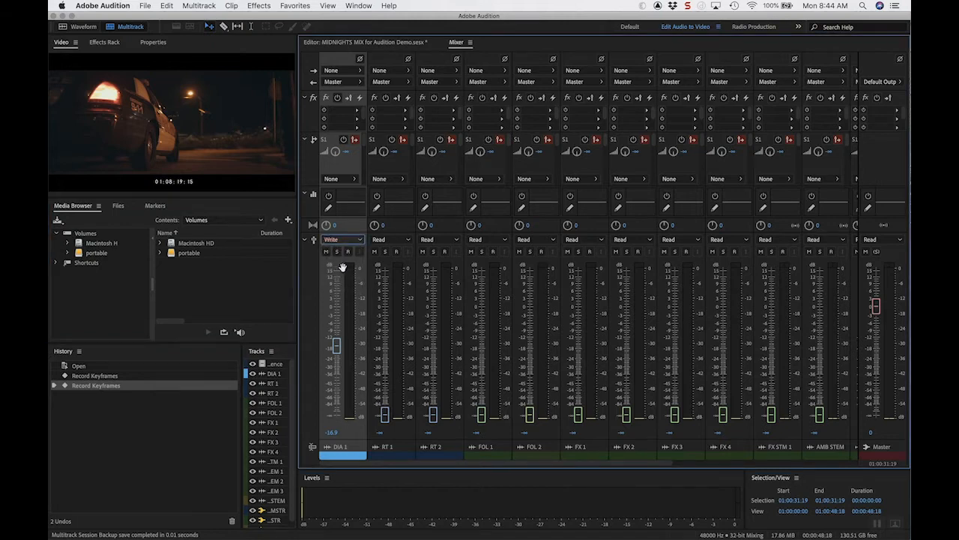
pyautogui.press('space')
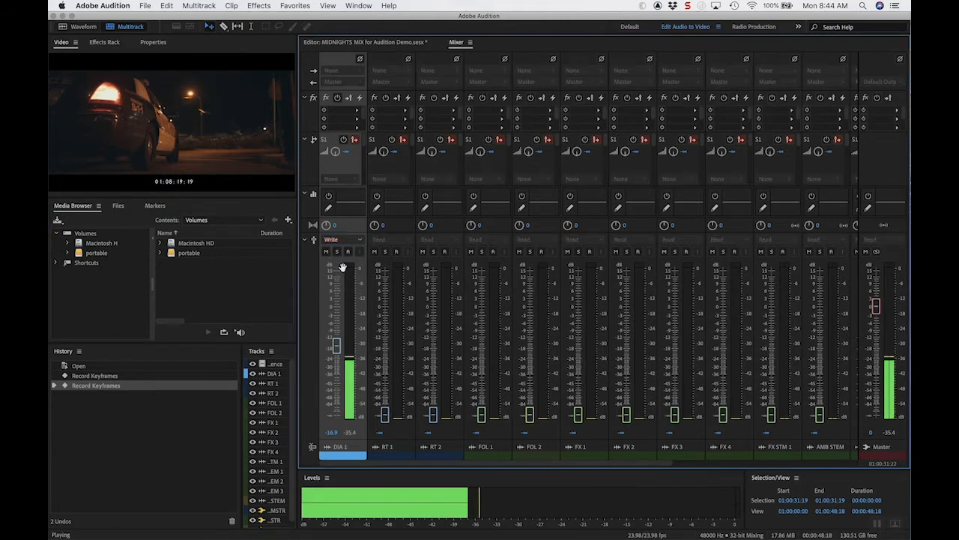
pyautogui.press('space')
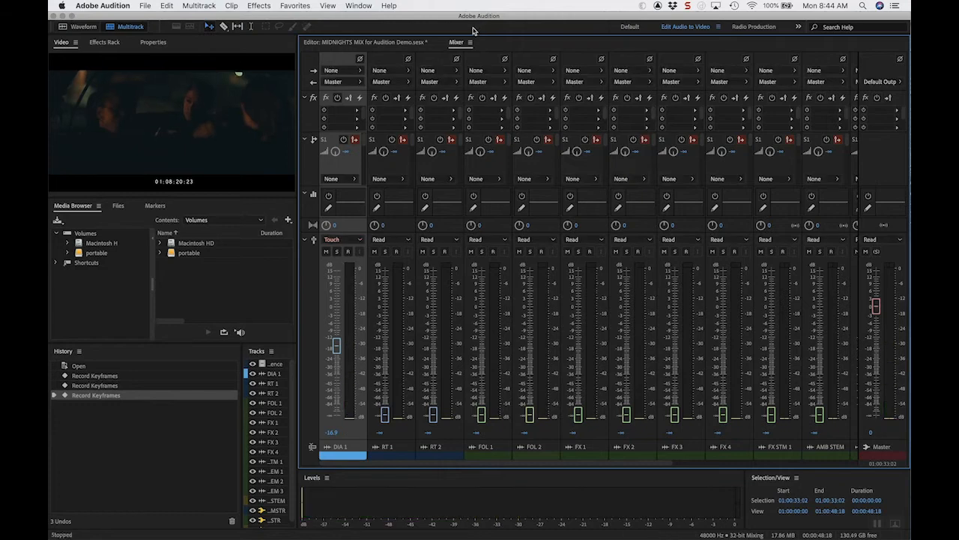
# Step: Enlarge the DIA 1 track in the multitrack Editor and expand its automation lane to show the volume envelope
pyautogui.click(408, 43)
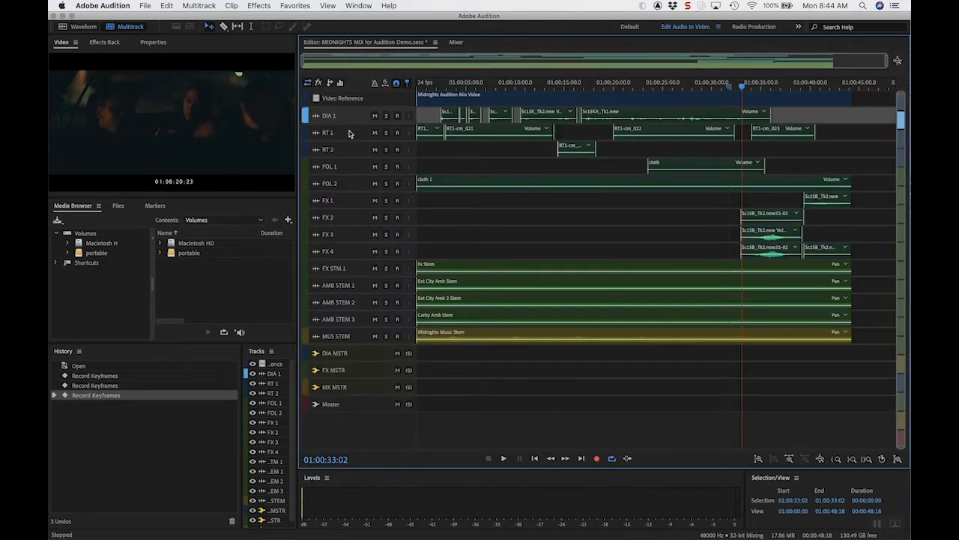
pyautogui.moveTo(343, 127); pyautogui.dragTo(343, 184)
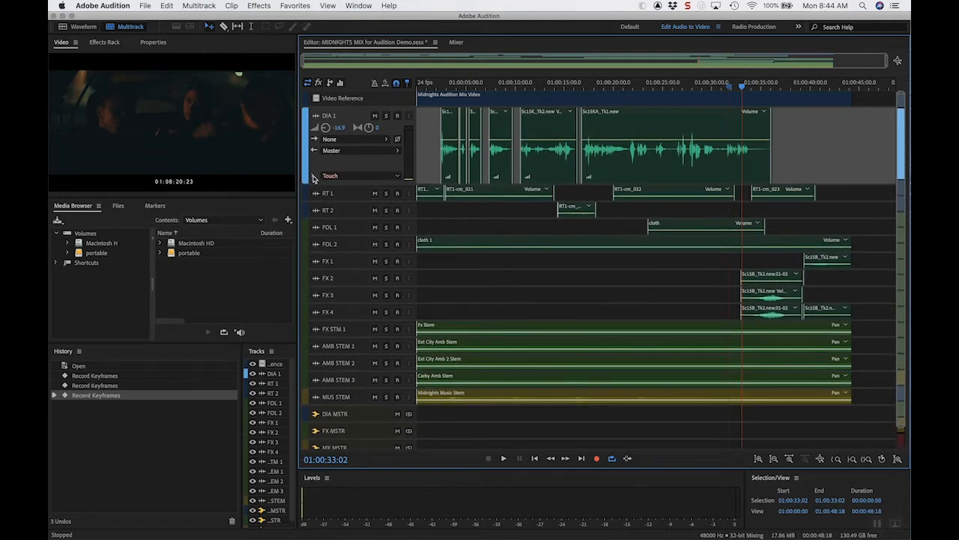
pyautogui.click(314, 177)
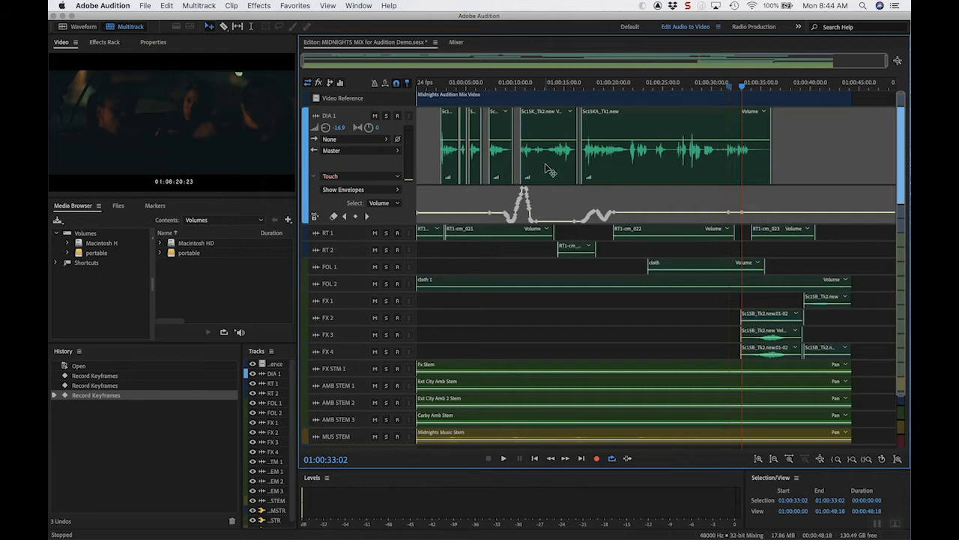
# Step: Record varying volume automation on DIA 1 in Write mode from 01:00:20:20 to 01:00:28:10, ending at about -6.6 dB
pyautogui.click(622, 86)
pyautogui.click(332, 177)
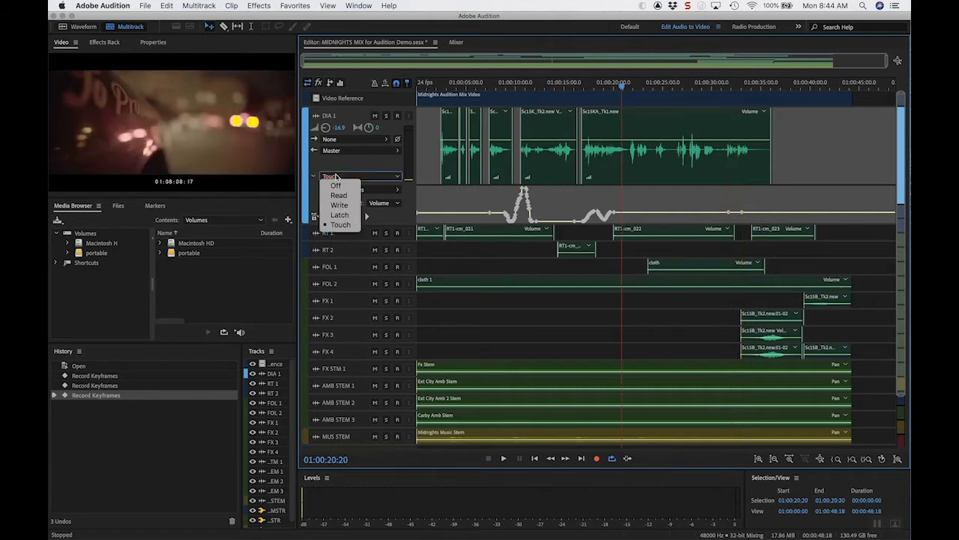
pyautogui.click(338, 204)
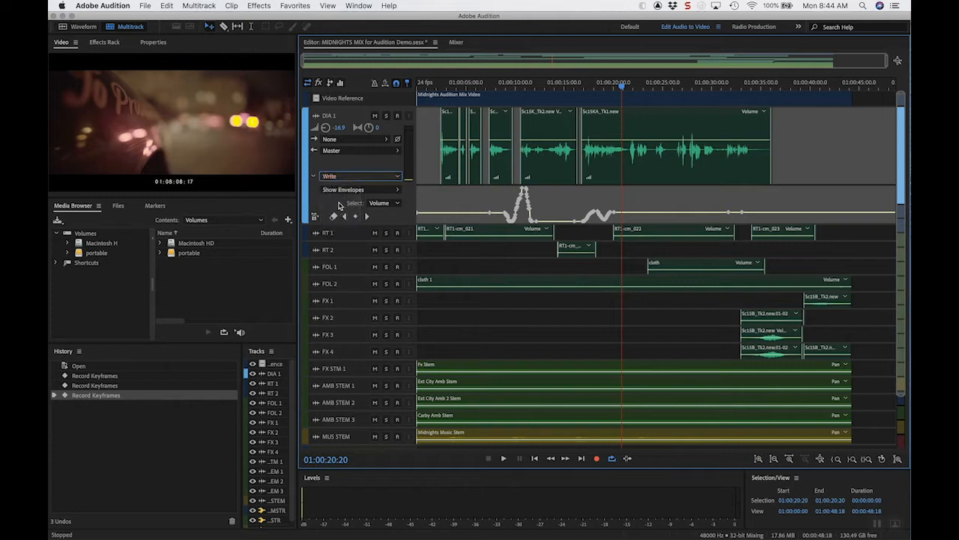
pyautogui.press('space')
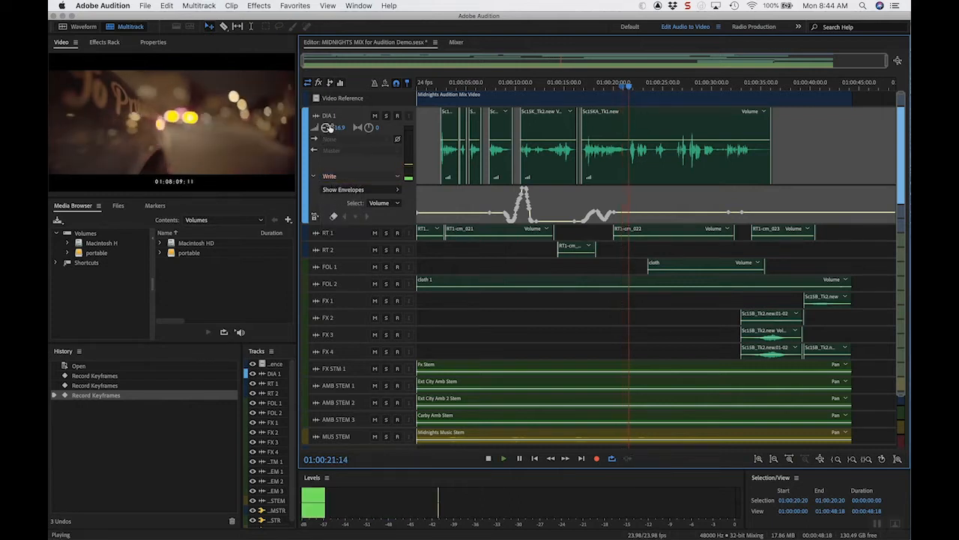
pyautogui.moveTo(326, 130)
pyautogui.mouseDown()
pyautogui.moveTo(328, 116)
pyautogui.moveTo(330, 151)
pyautogui.moveTo(328, 113)
pyautogui.mouseUp()
pyautogui.press('space')
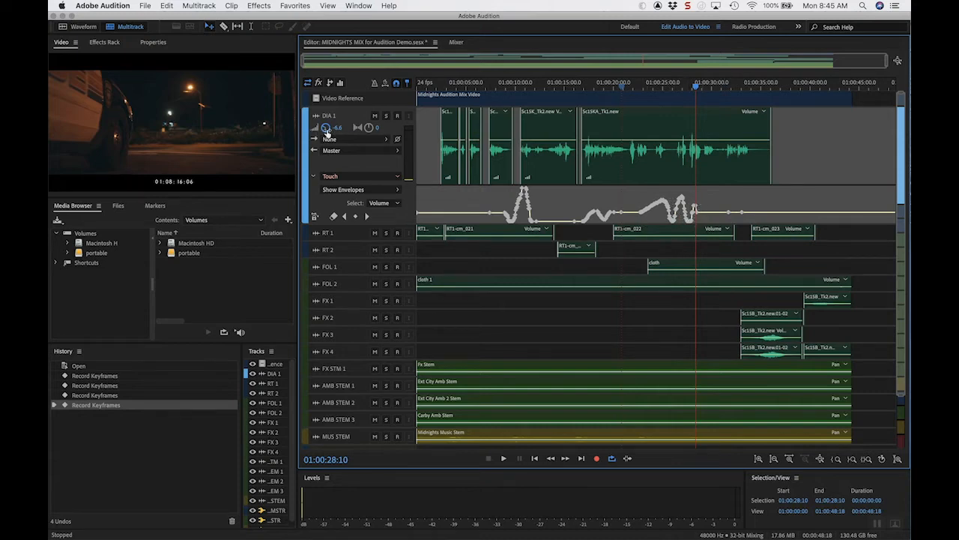
# Step: Compare DIA 1's volume setting in the Editor with its fader in the Mixer
pyautogui.moveTo(326, 129)
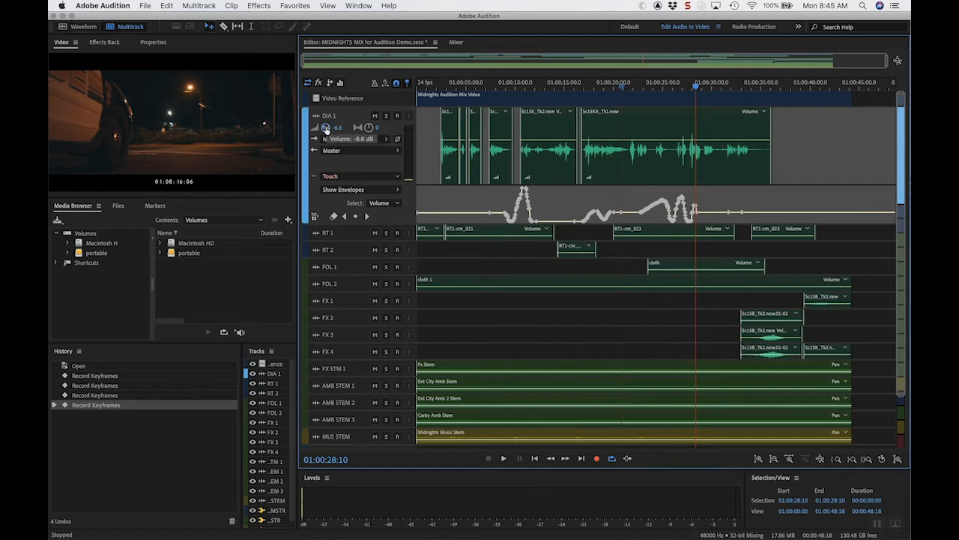
pyautogui.click(456, 43)
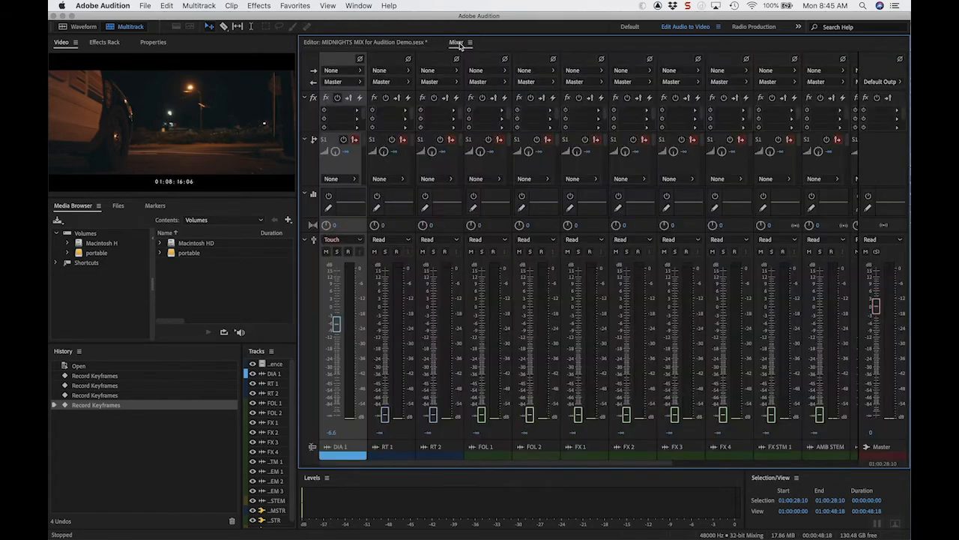
pyautogui.click(373, 45)
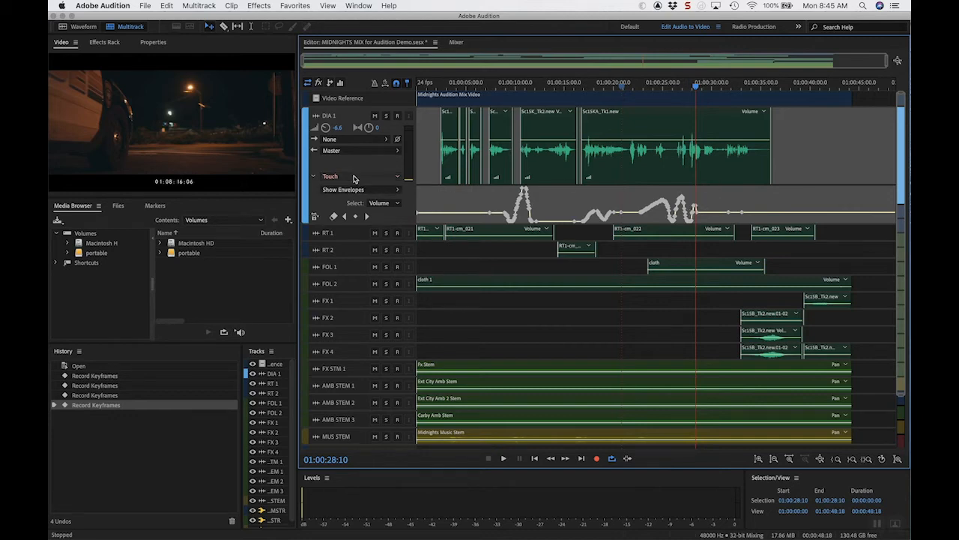
# Step: Overwrite DIA 1's volume automation in Write mode from 01:00:05:12 to 01:00:13:08 without moving the volume control
pyautogui.click(353, 179)
pyautogui.click(337, 224)
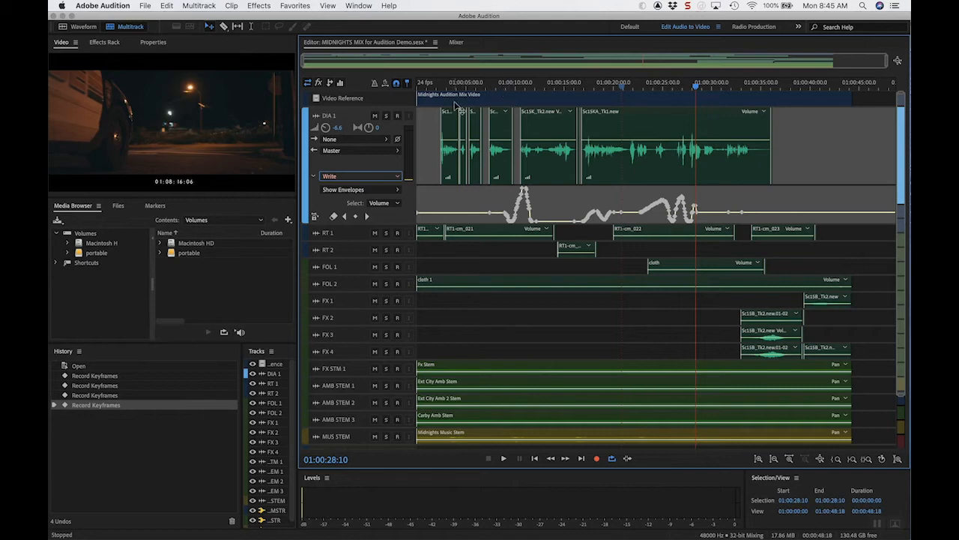
pyautogui.click(471, 88)
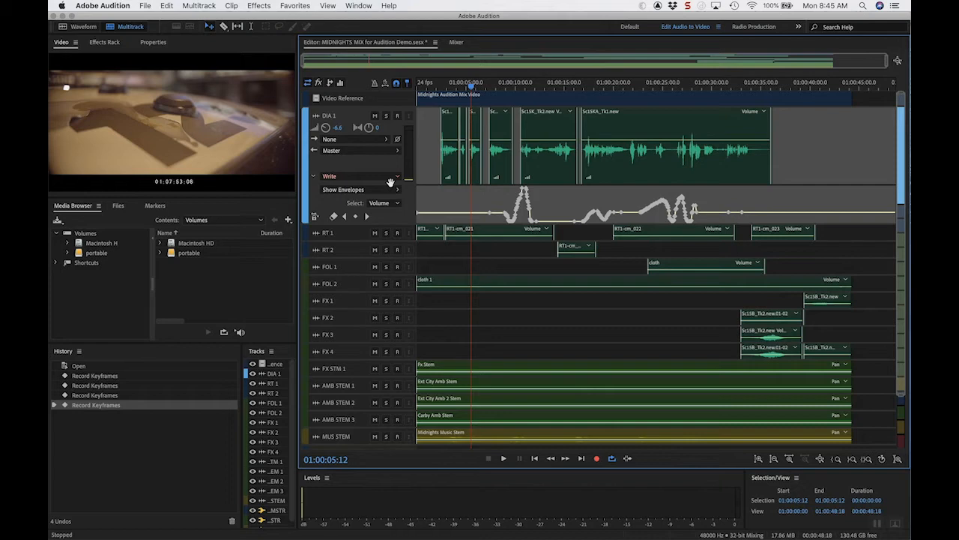
pyautogui.press('space')
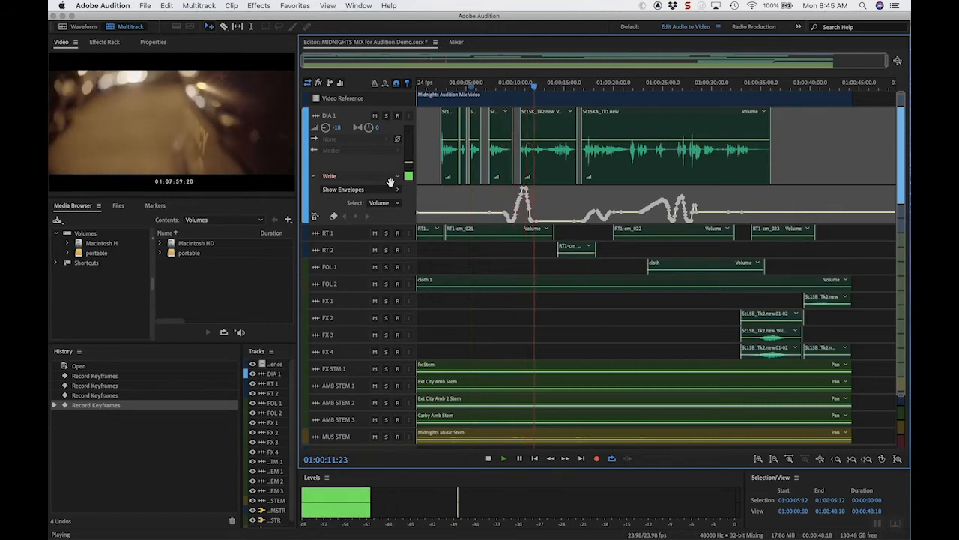
pyautogui.press('space')
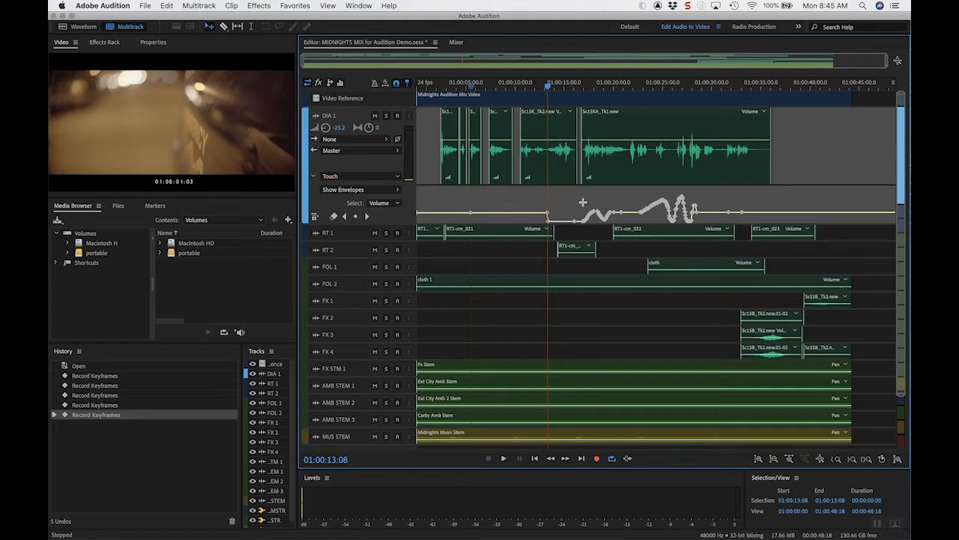
# Step: Record another Write pass on DIA 1's volume from 01:00:13:08 to 01:00:17:04
pyautogui.click(368, 179)
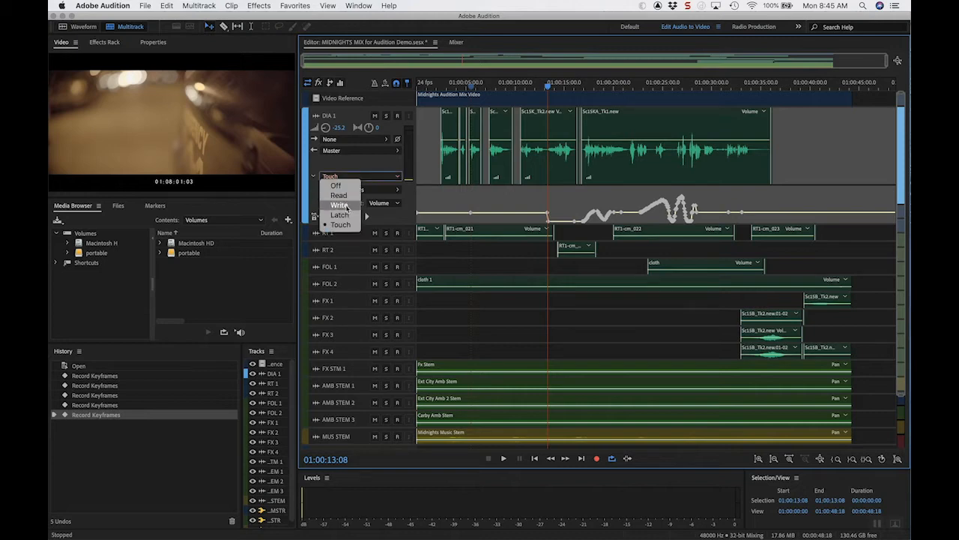
pyautogui.click(347, 208)
pyautogui.press('space')
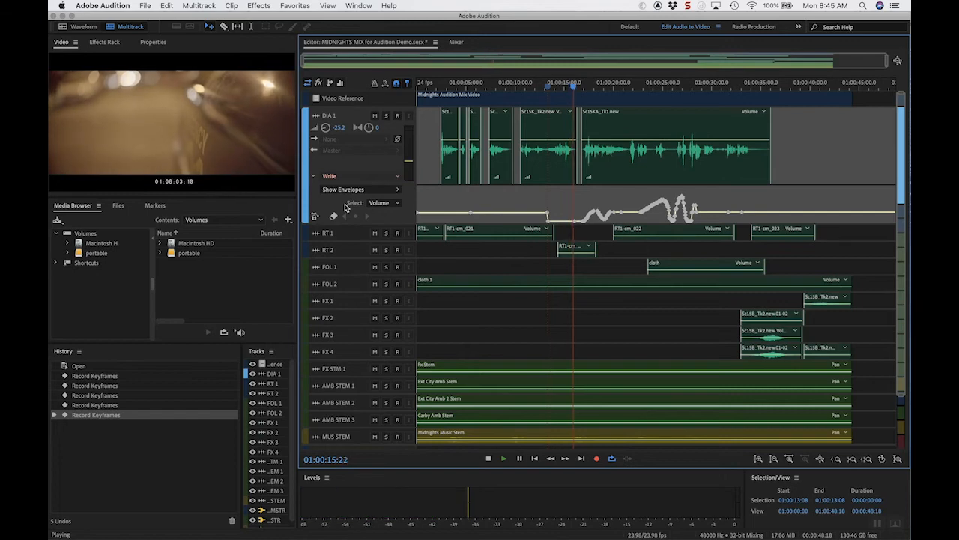
pyautogui.press('space')
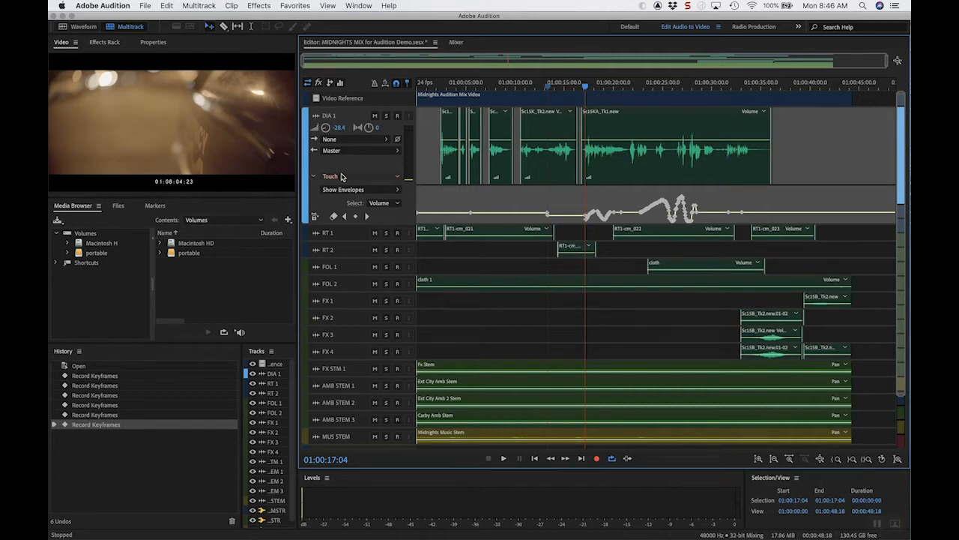
# Step: Review the Touch mode description on the automation slide in Chrome and return to Audition
pyautogui.press('super+Tab')
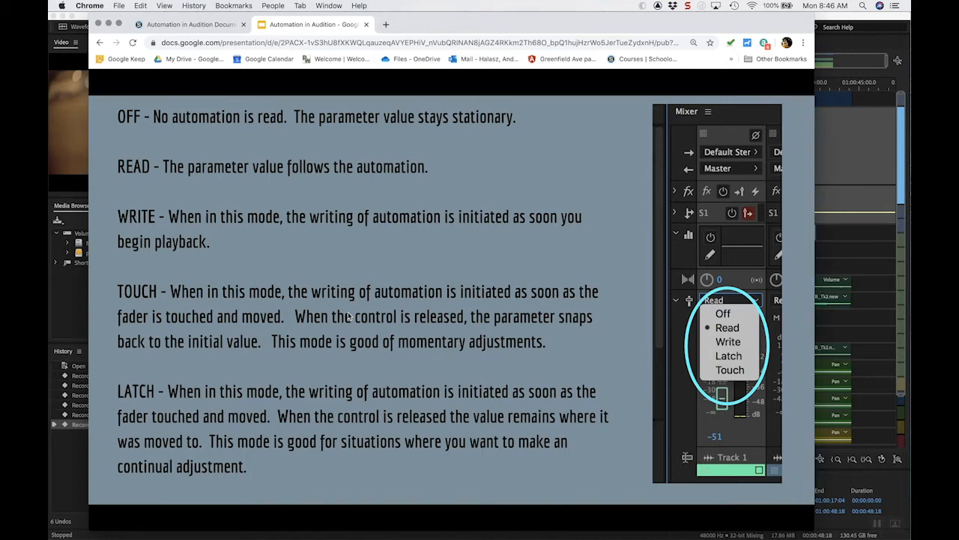
pyautogui.click(59, 300)
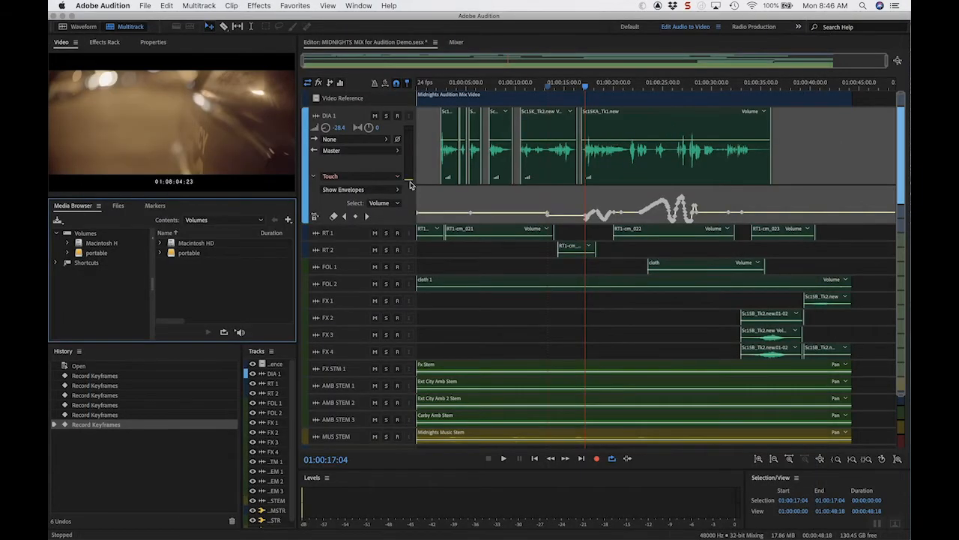
# Step: Play DIA 1 in Touch mode without adjustments, and record a Touch volume change between 01:00:22:22 and 01:00:28:23
pyautogui.press('space')
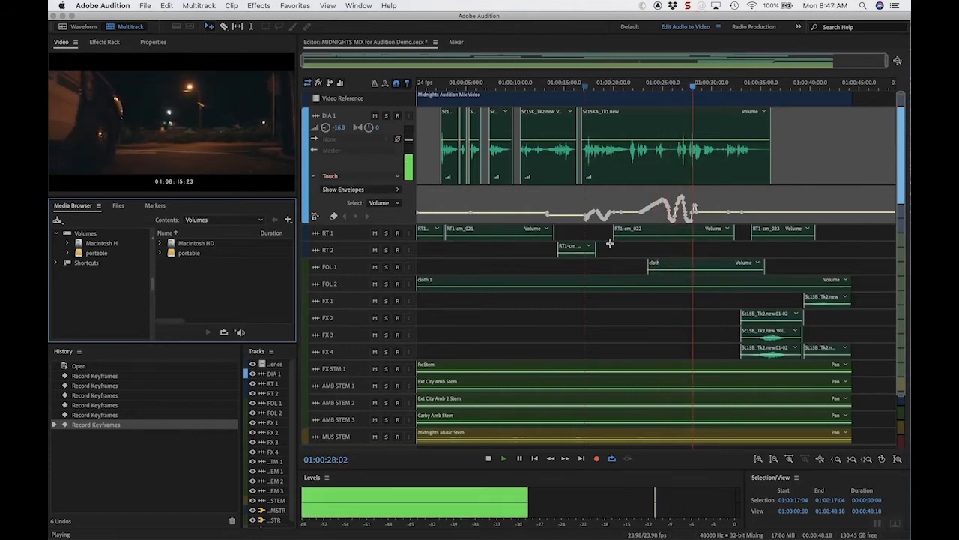
pyautogui.press('space')
pyautogui.click(642, 85)
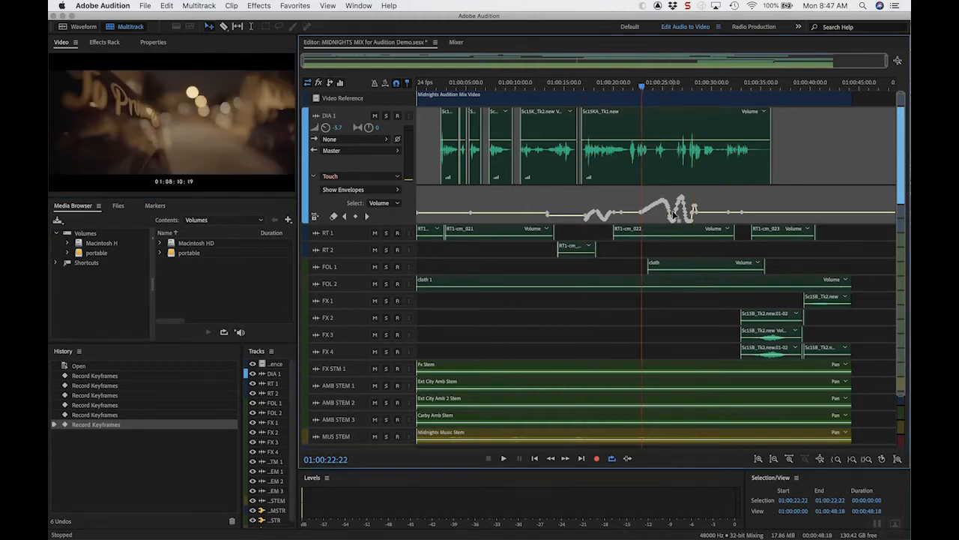
pyautogui.press('space')
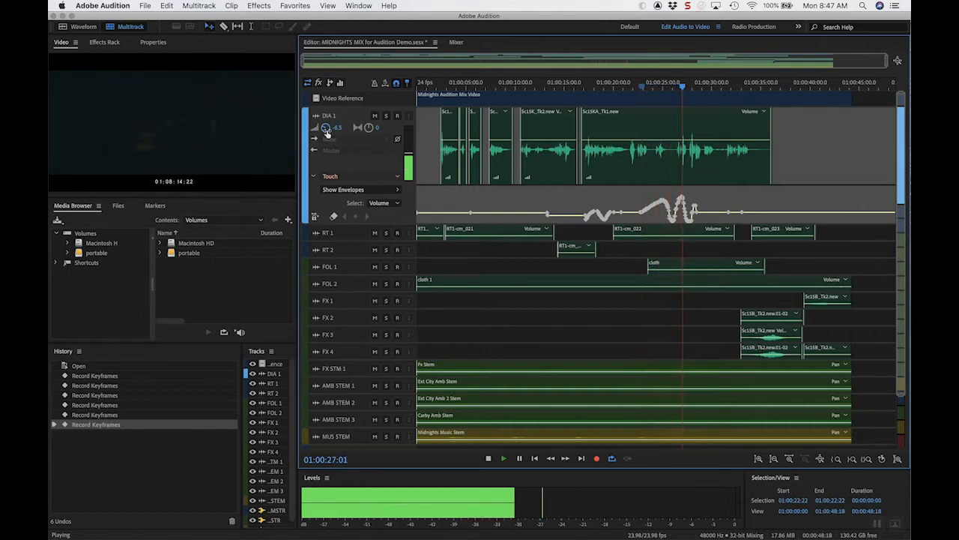
pyautogui.press('space')
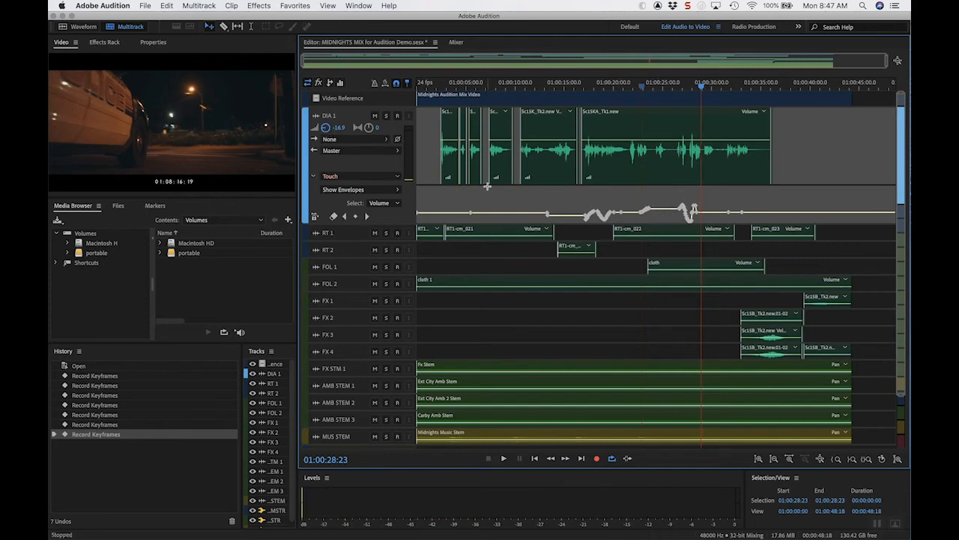
# Step: Record a Touch pass from 01:00:28:23 to 01:00:36:16 by raising and releasing DIA 1's Mixer fader, and review the envelope in the Editor
pyautogui.moveTo(326, 131)
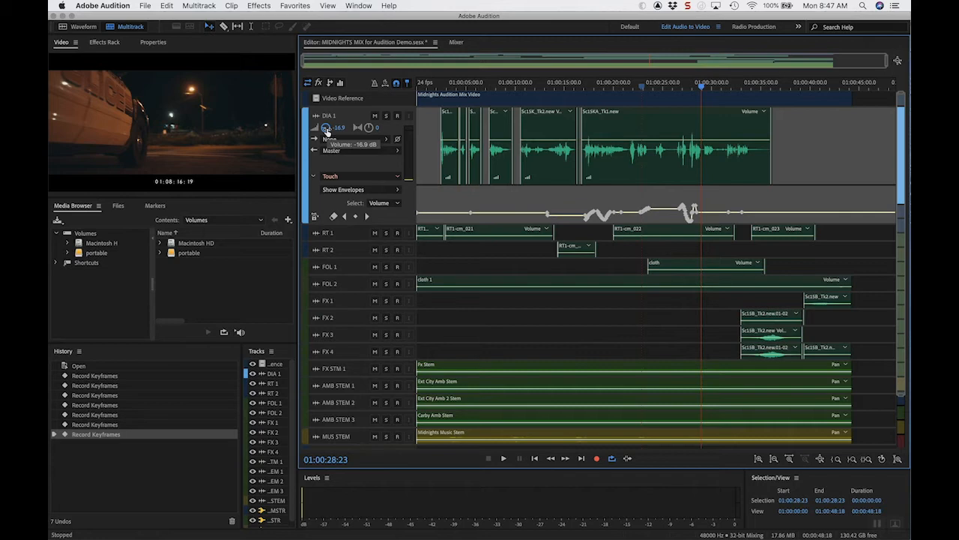
pyautogui.click(457, 42)
pyautogui.press('space')
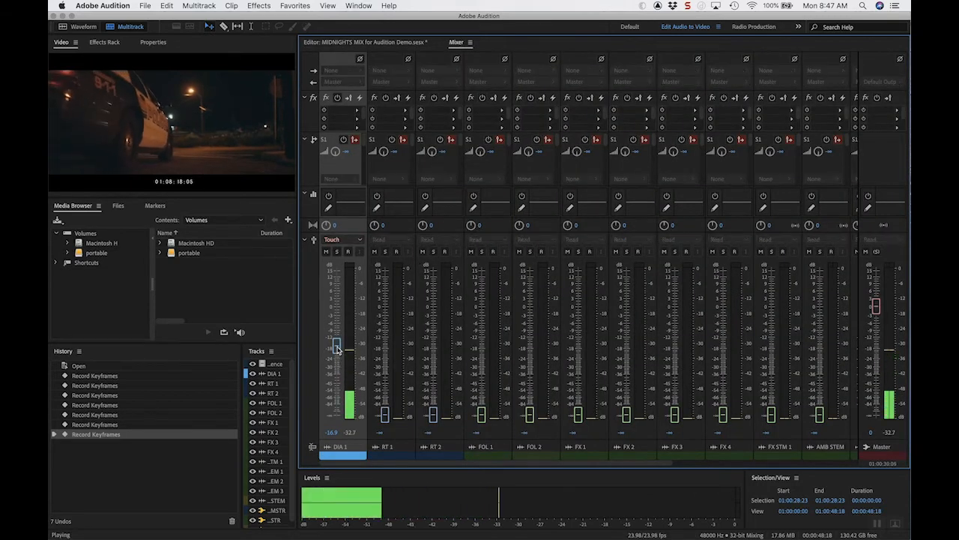
pyautogui.moveTo(337, 348); pyautogui.dragTo(337, 316)
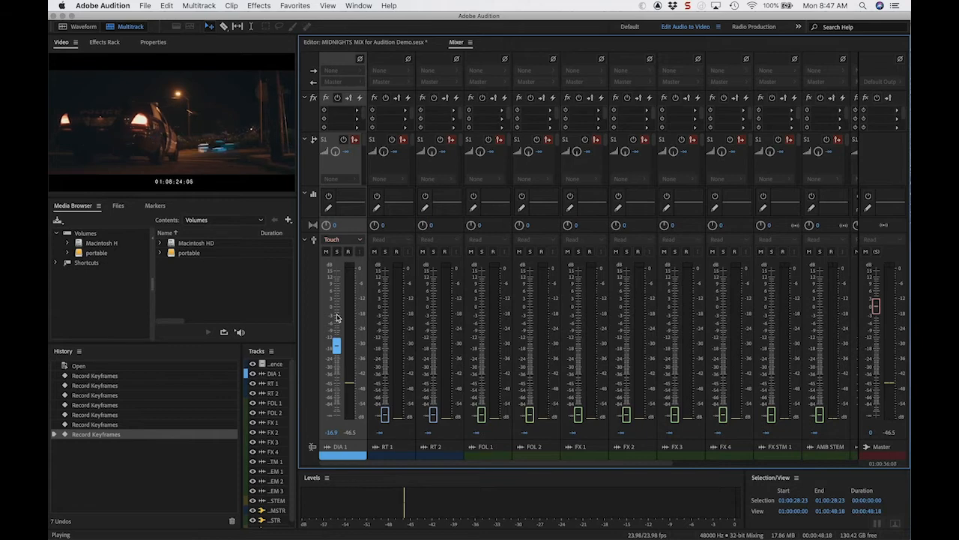
pyautogui.press('space')
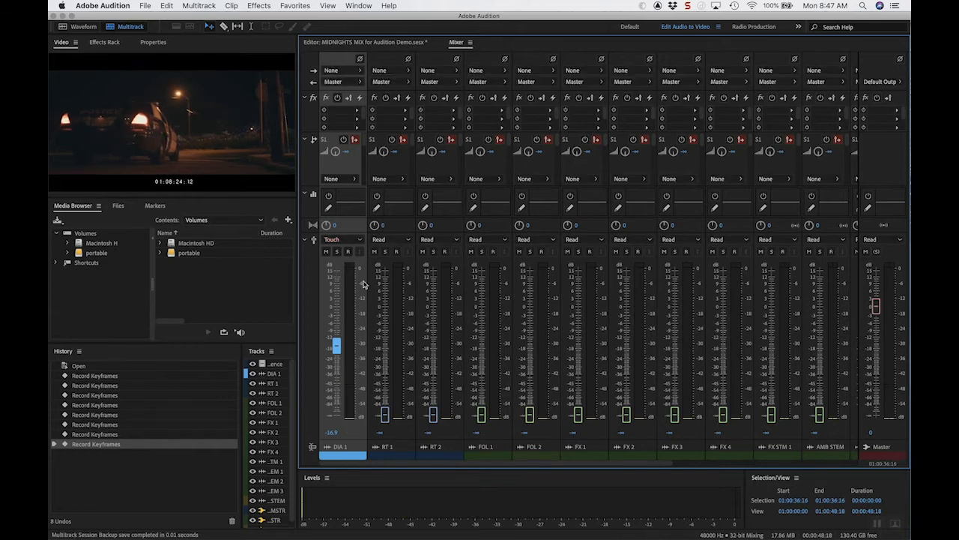
pyautogui.hotkey('alt', '1')
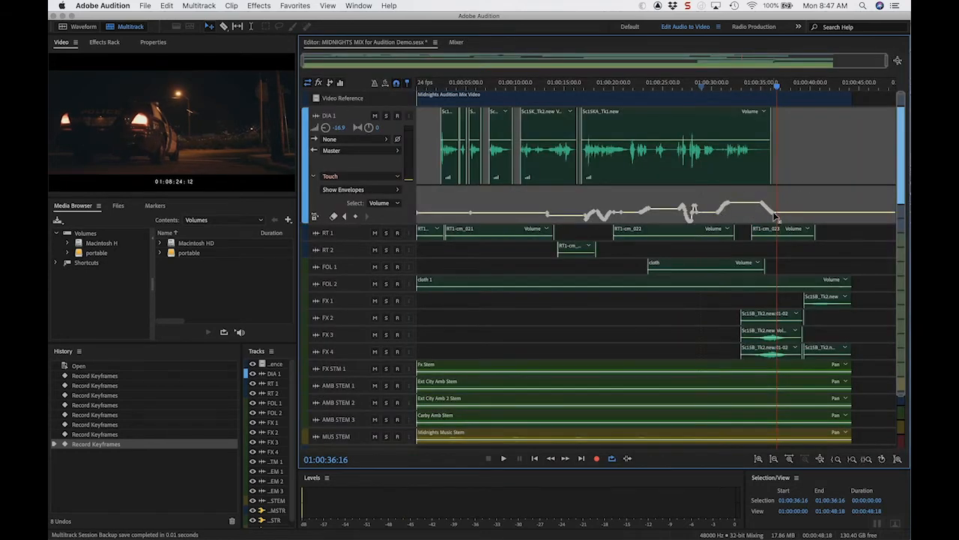
# Step: Switch to Chrome to review the Latch mode description on the automation slide, and return to Audition
pyautogui.moveTo(348, 536)
pyautogui.moveTo(255, 536)
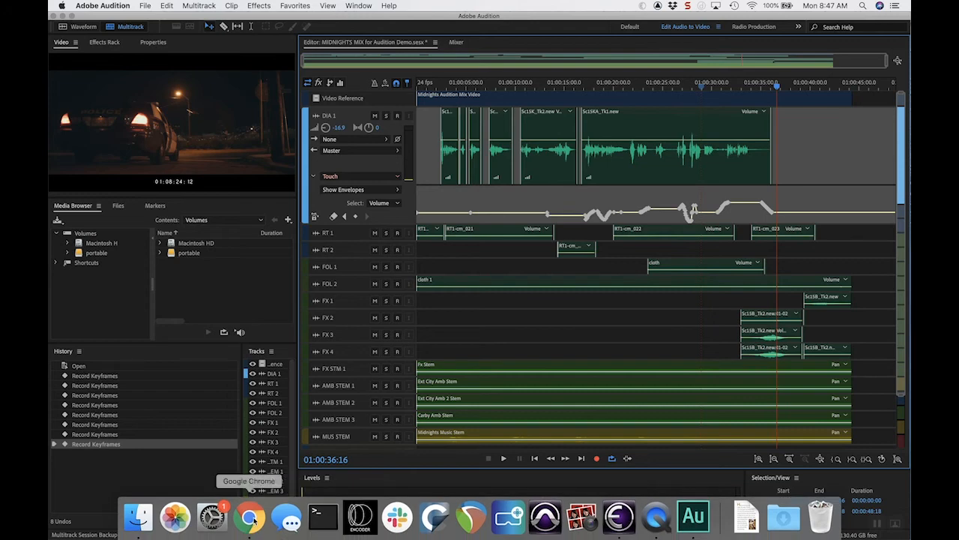
pyautogui.click(252, 517)
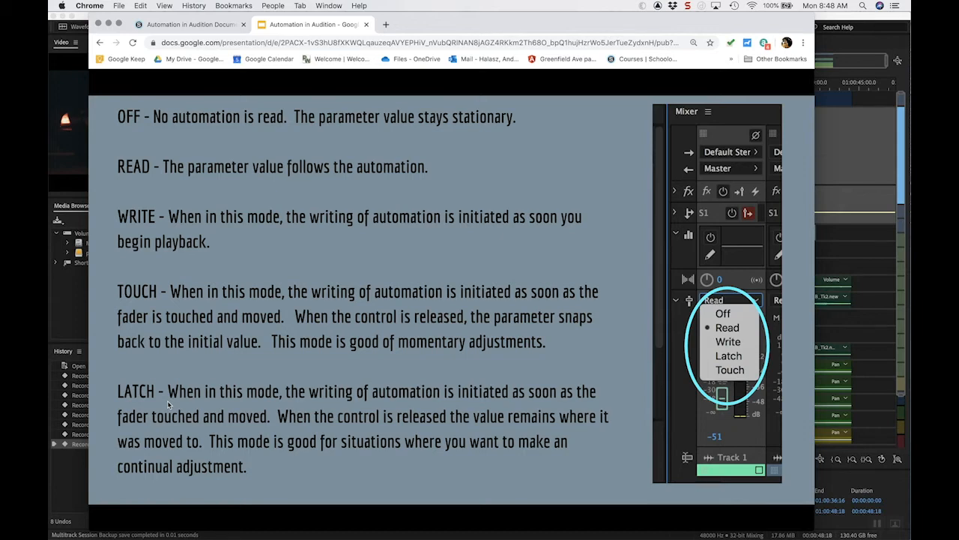
pyautogui.click(57, 317)
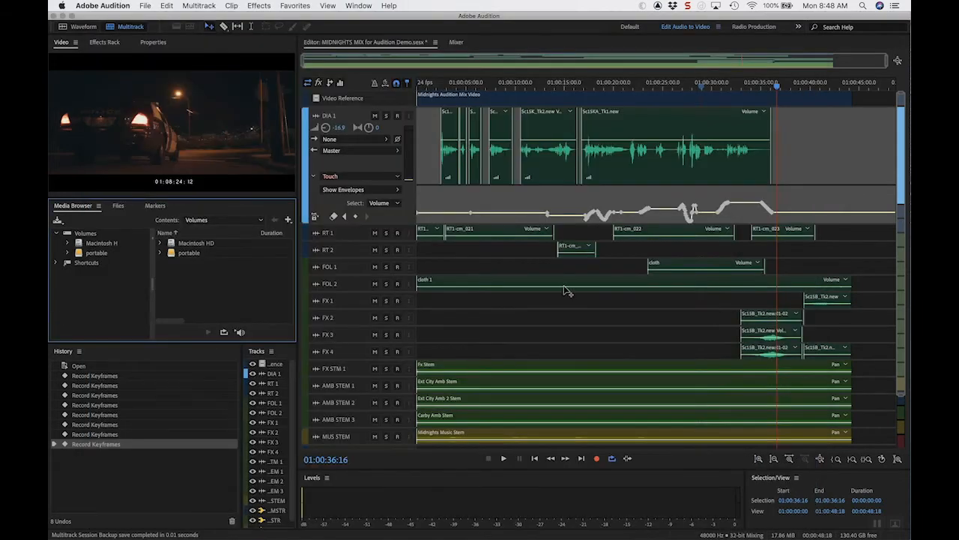
# Step: Place the playhead at 01:00:21:15 and set DIA 1's automation mode to Latch
pyautogui.click(690, 83)
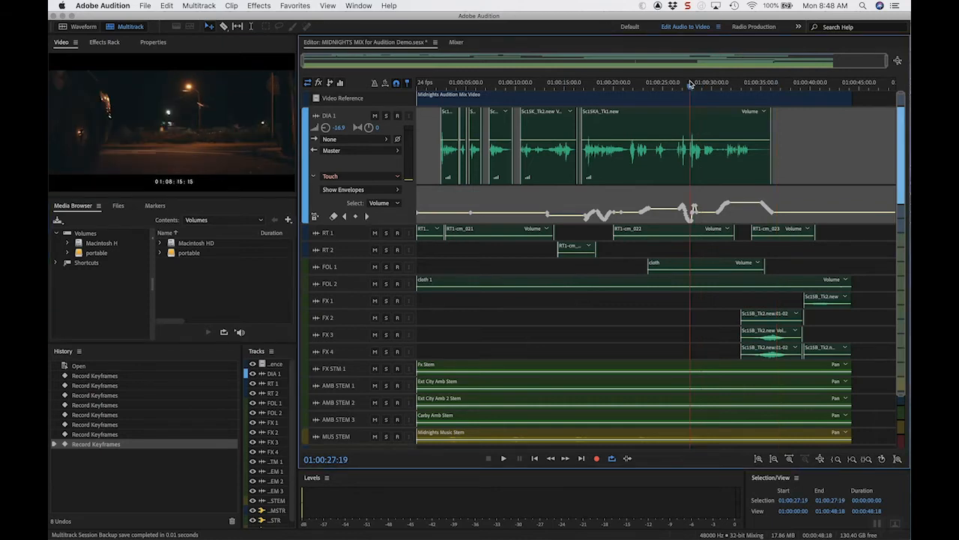
pyautogui.click(629, 83)
pyautogui.click(352, 176)
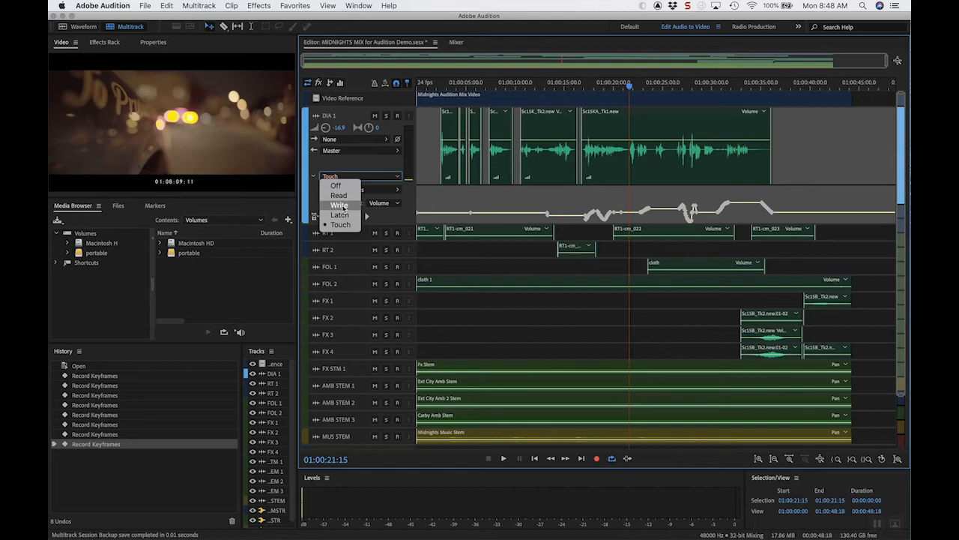
pyautogui.click(341, 205)
pyautogui.click(348, 177)
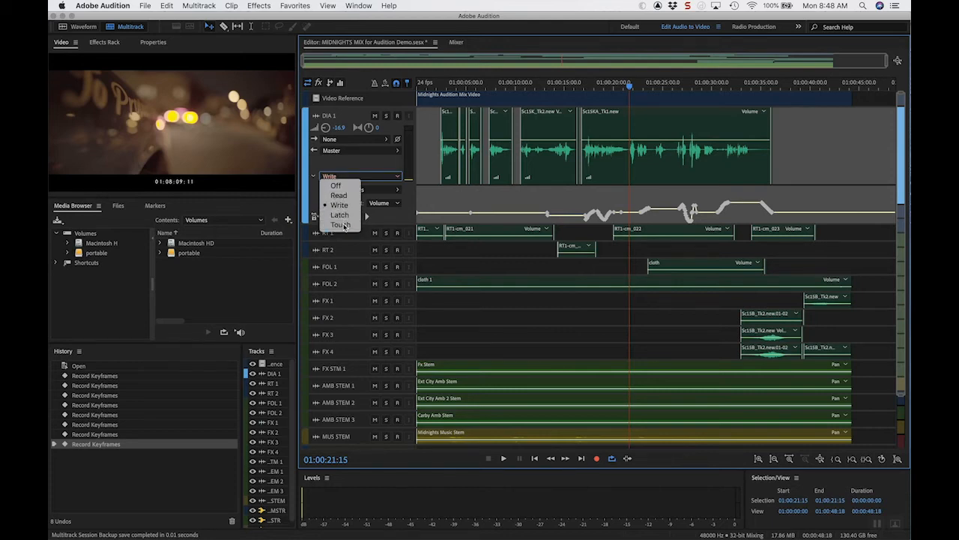
pyautogui.click(342, 224)
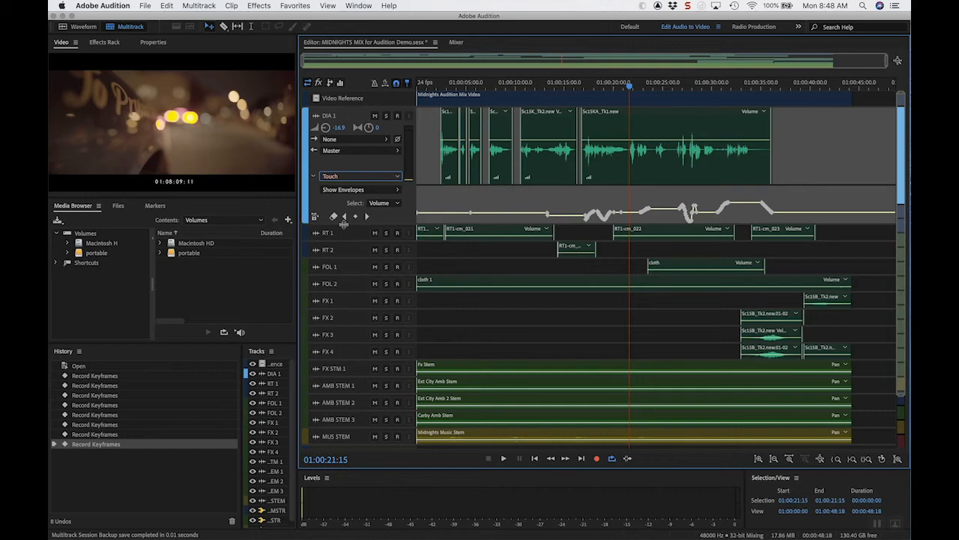
pyautogui.click(348, 177)
pyautogui.click(347, 216)
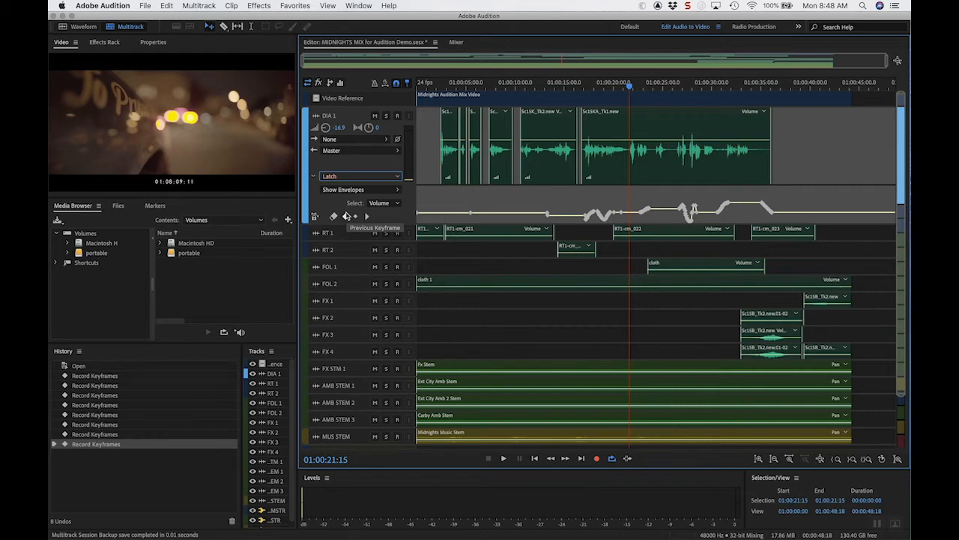
# Step: Record a Latch pass on DIA 1, raising the volume to +2.4 and releasing the control, with playback stopped at 01:00:37:01
pyautogui.press('space')
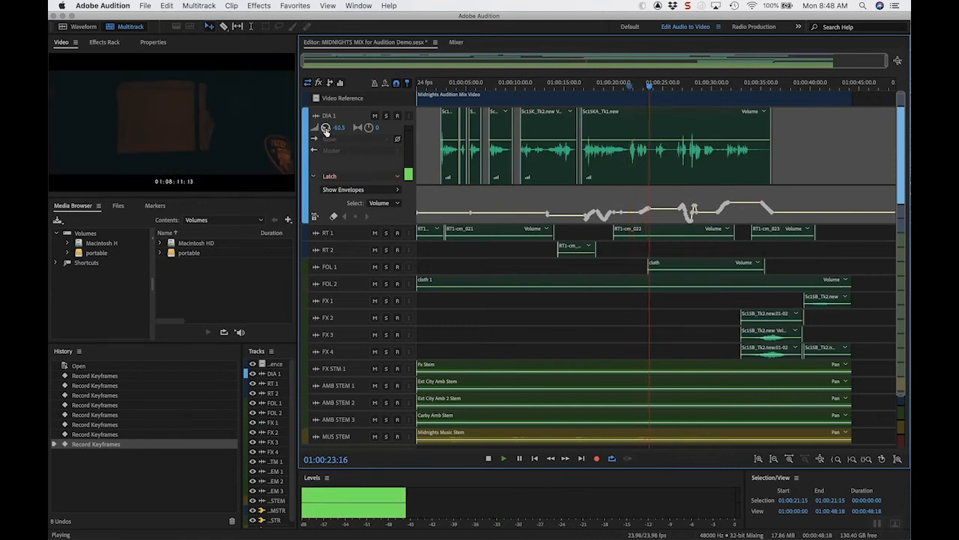
pyautogui.moveTo(325, 129); pyautogui.dragTo(328, 93)
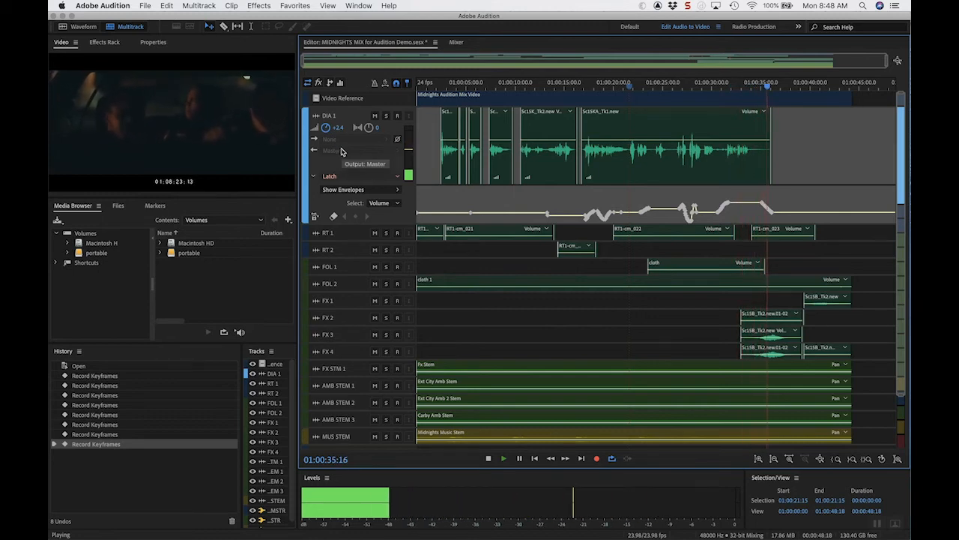
pyautogui.press('space')
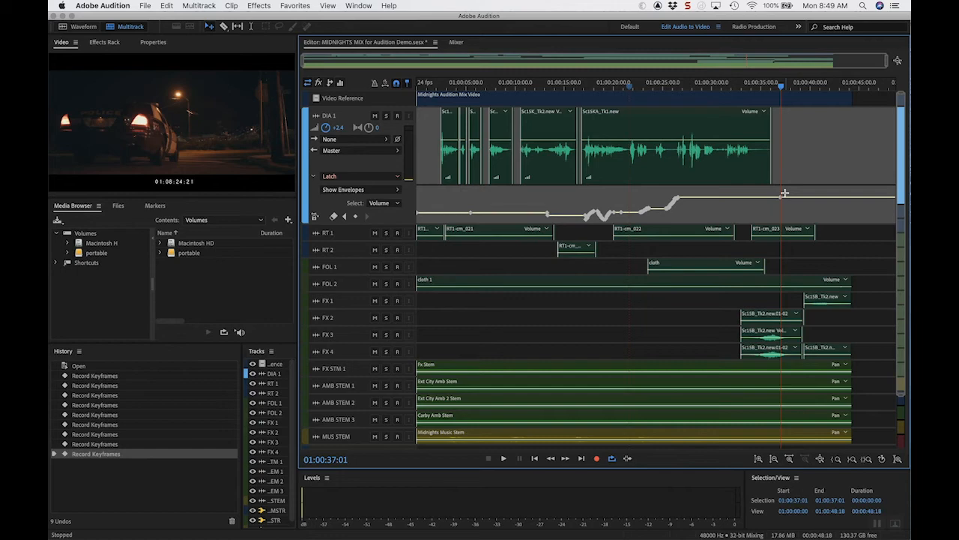
# Step: Switch to Chrome to review the Latch description and the Show Envelopes slide, and return to Audition
pyautogui.press('super+Tab')
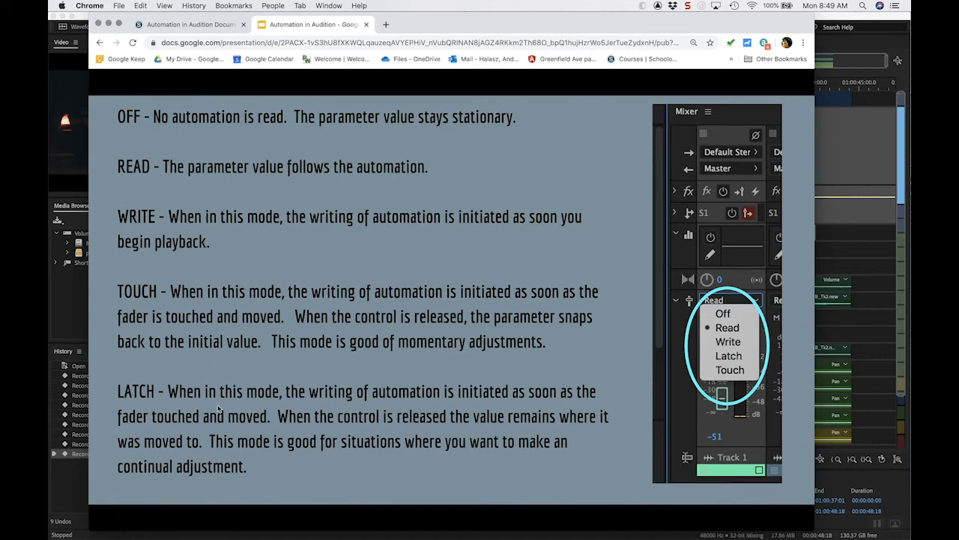
pyautogui.click(362, 432)
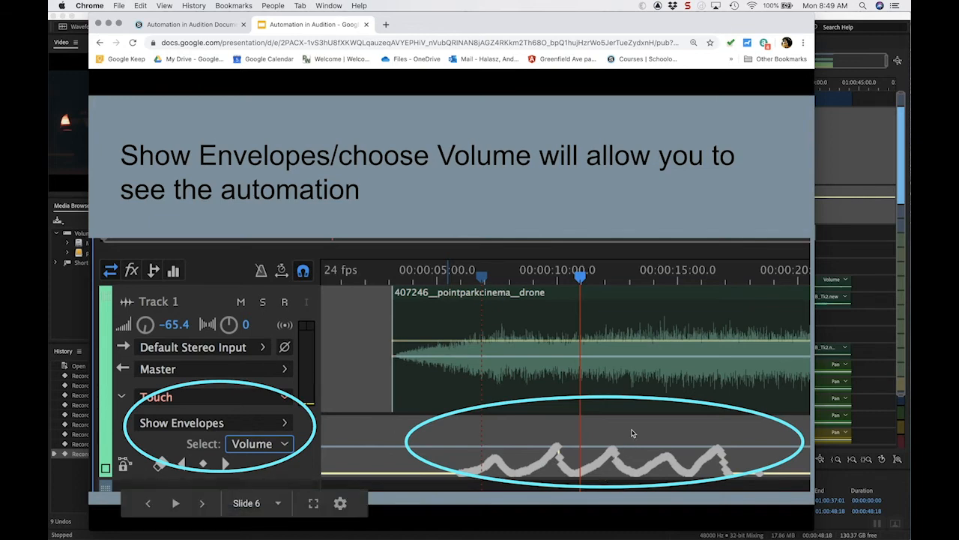
pyautogui.click(861, 19)
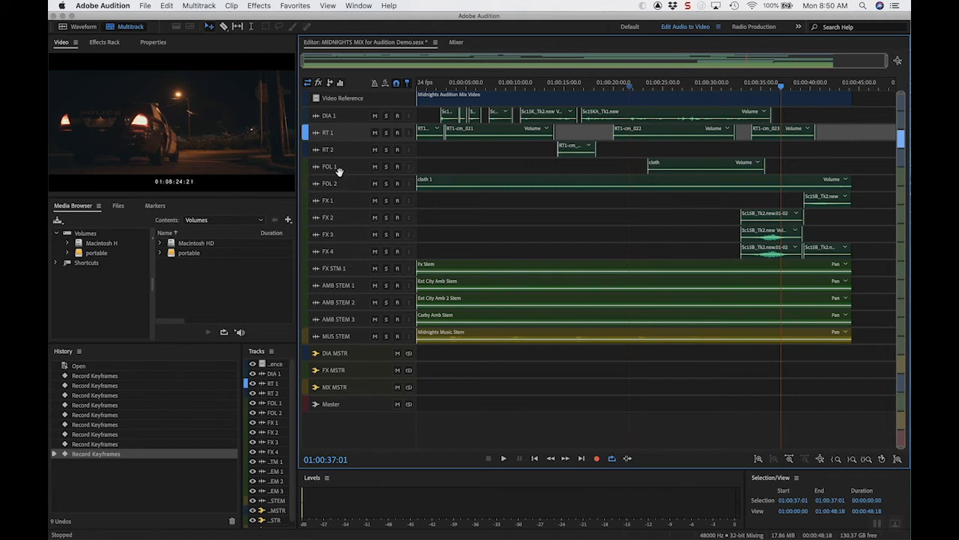
# Step: Enlarge the FOL 2 track and expand its automation lane with the Volume envelope
pyautogui.moveTo(337, 195); pyautogui.dragTo(347, 257)
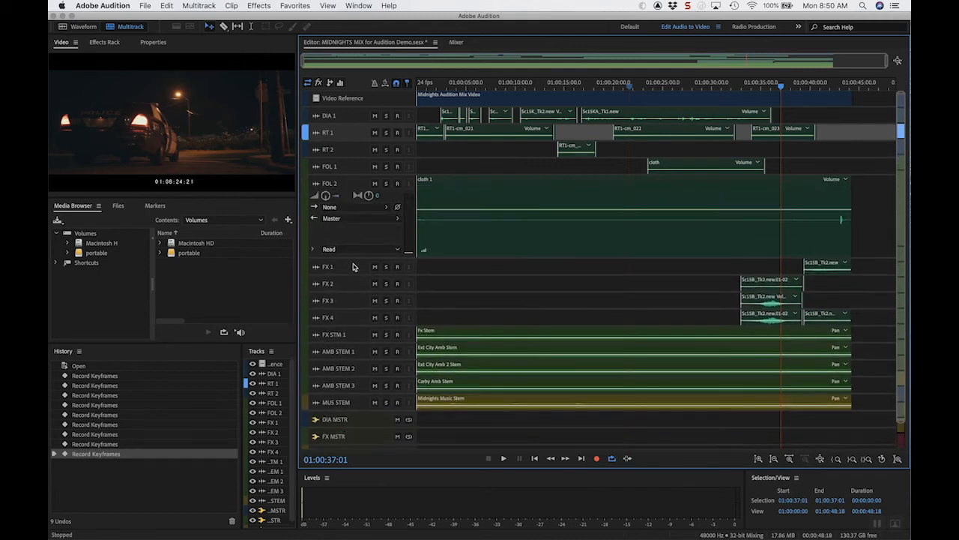
pyautogui.press('super+Tab')
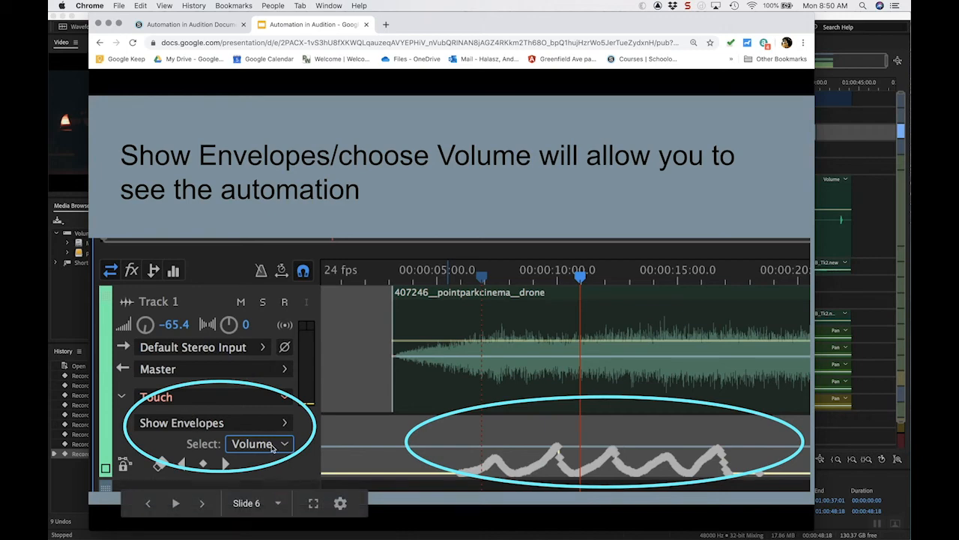
pyautogui.click(54, 469)
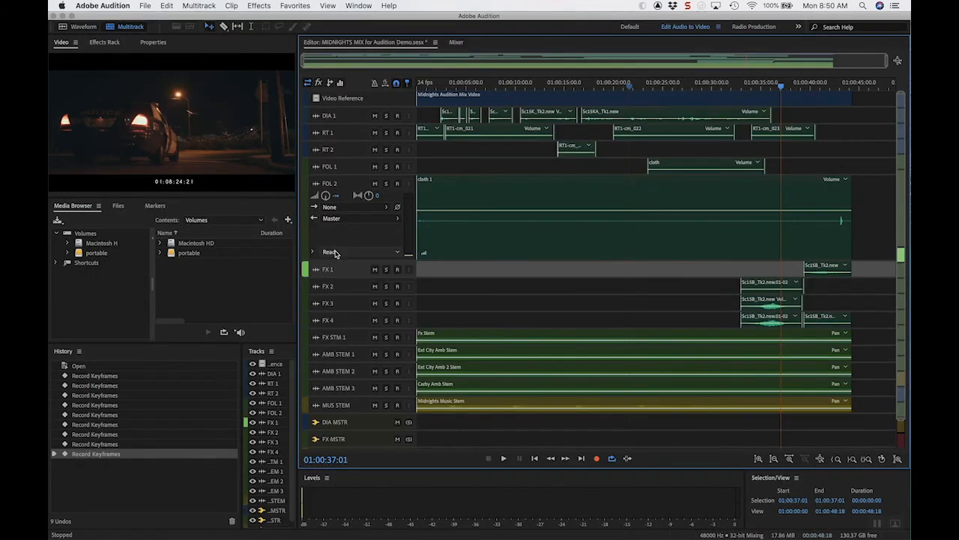
pyautogui.click(334, 253)
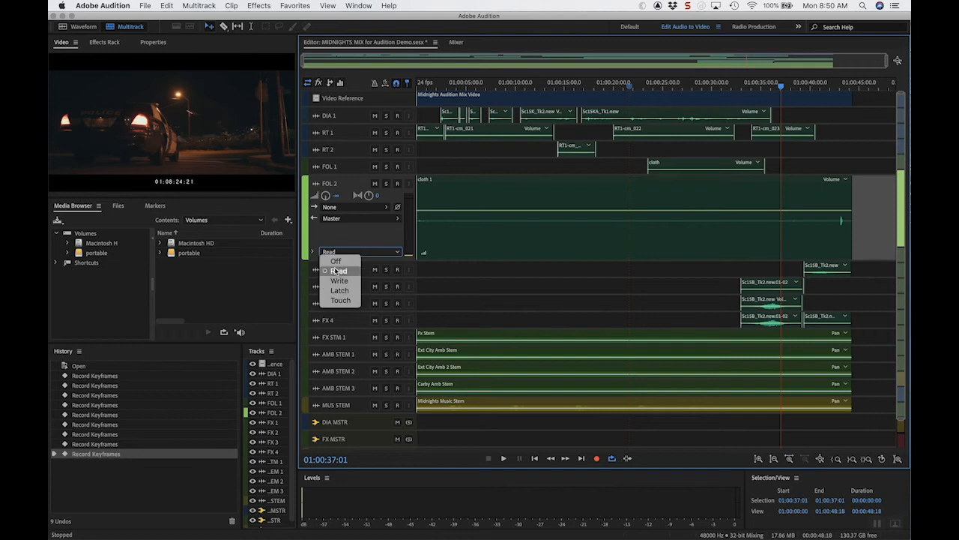
pyautogui.click(339, 244)
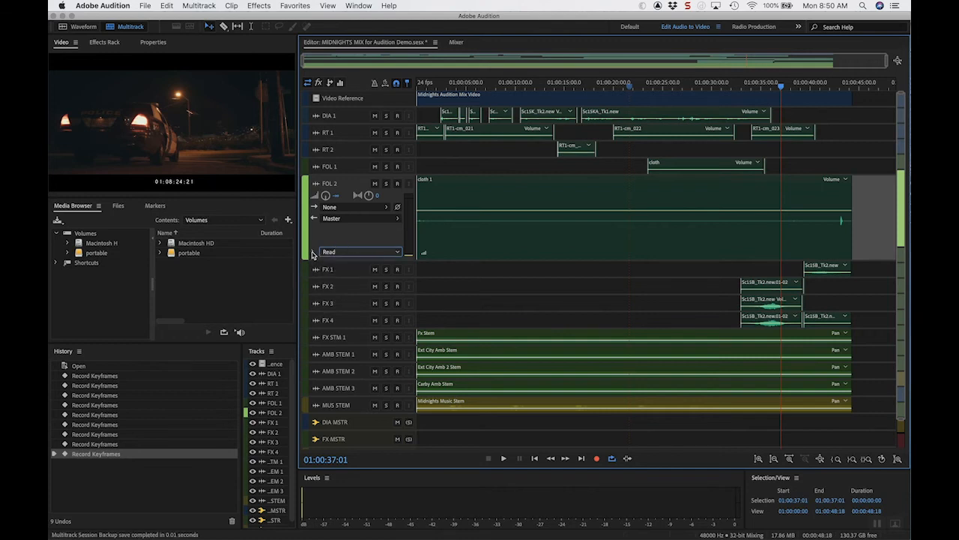
pyautogui.click(313, 253)
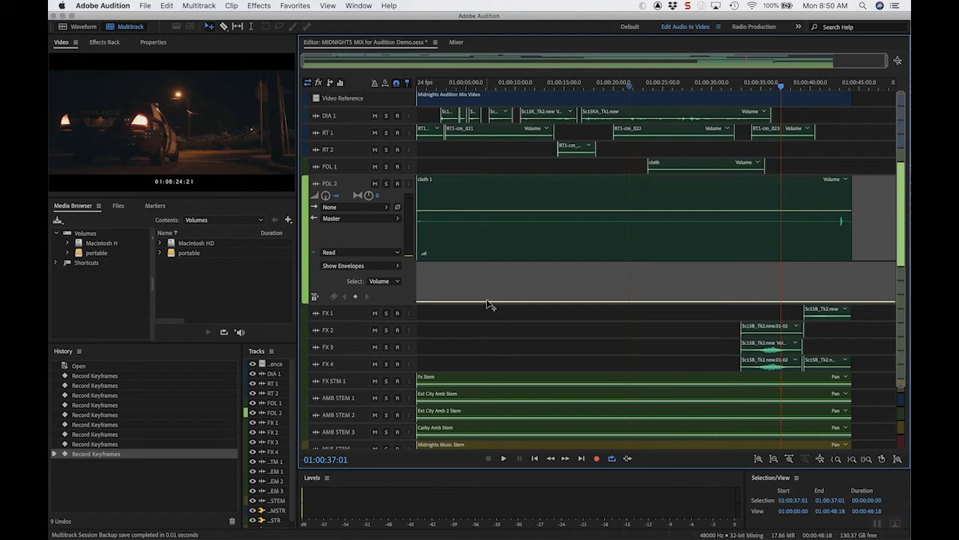
# Step: Add three volume keyframes to FOL 2 between about 01:00:12 and 01:00:15, and raise the middle one into a peak
pyautogui.click(531, 301)
pyautogui.click(547, 301)
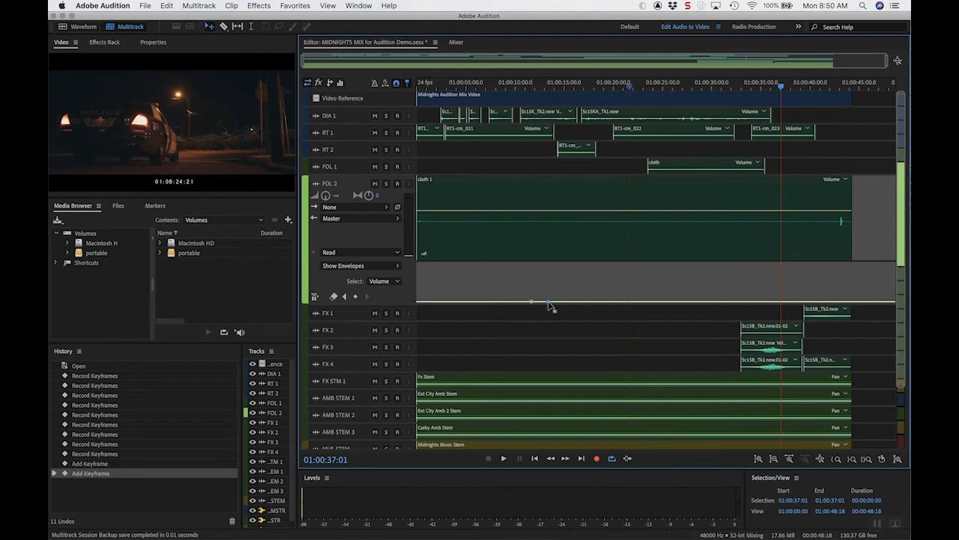
pyautogui.click(565, 301)
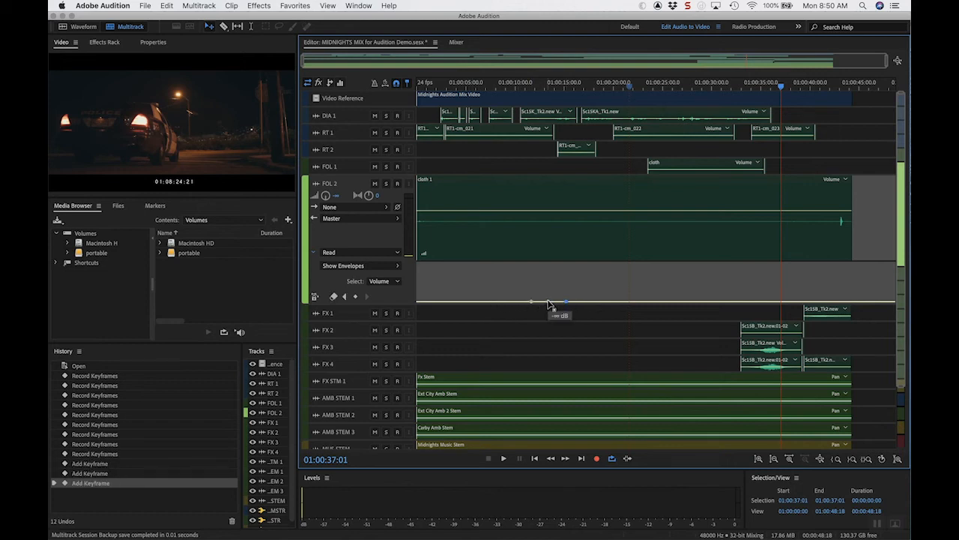
pyautogui.moveTo(547, 301); pyautogui.dragTo(547, 277)
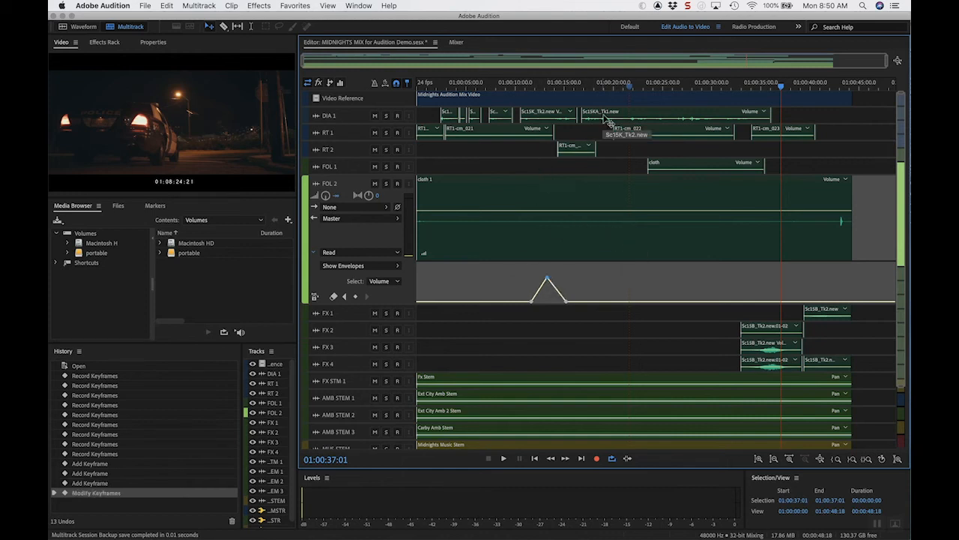
# Step: Set FOL 2 to Touch automation and record two volume peaks from 01:00:19:00, stopping playback at 01:00:25:10
pyautogui.click(603, 83)
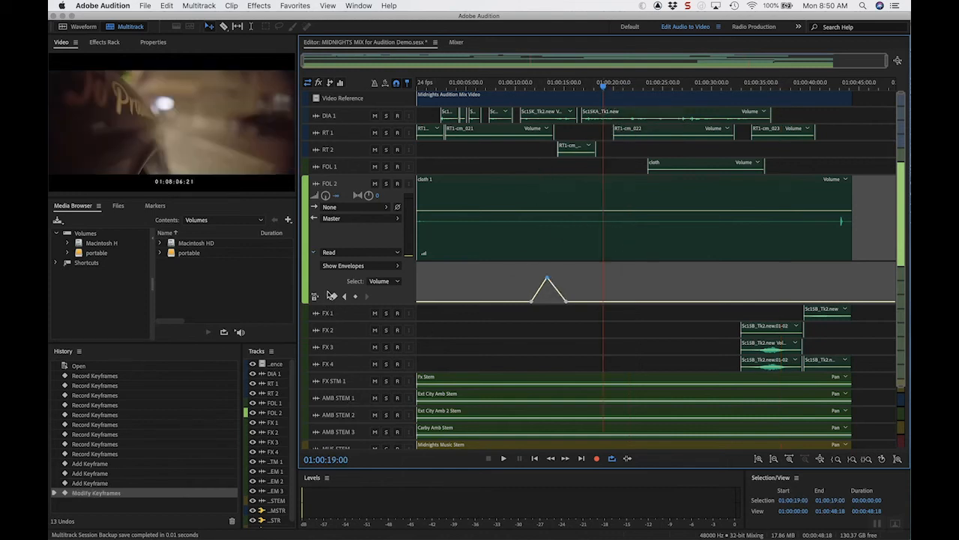
pyautogui.click(336, 252)
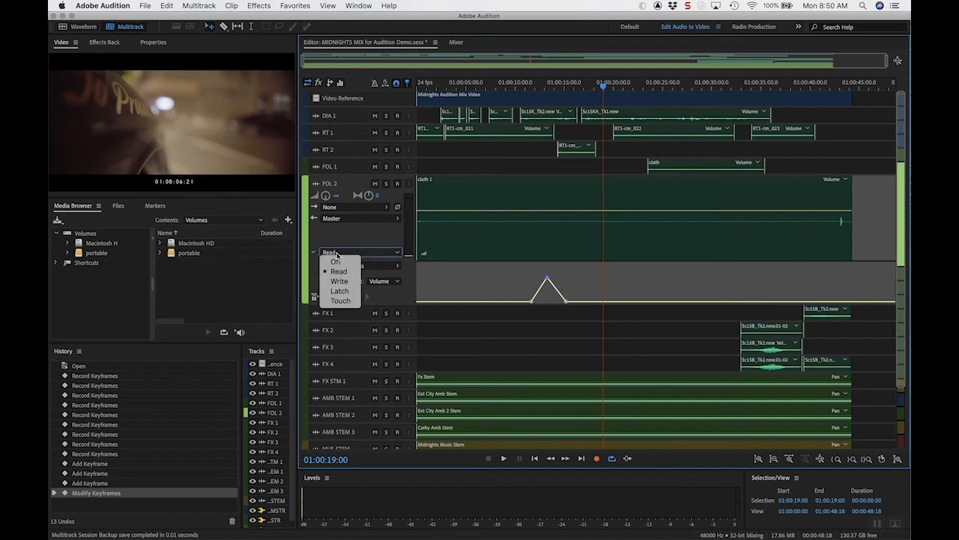
pyautogui.click(340, 301)
pyautogui.press('space')
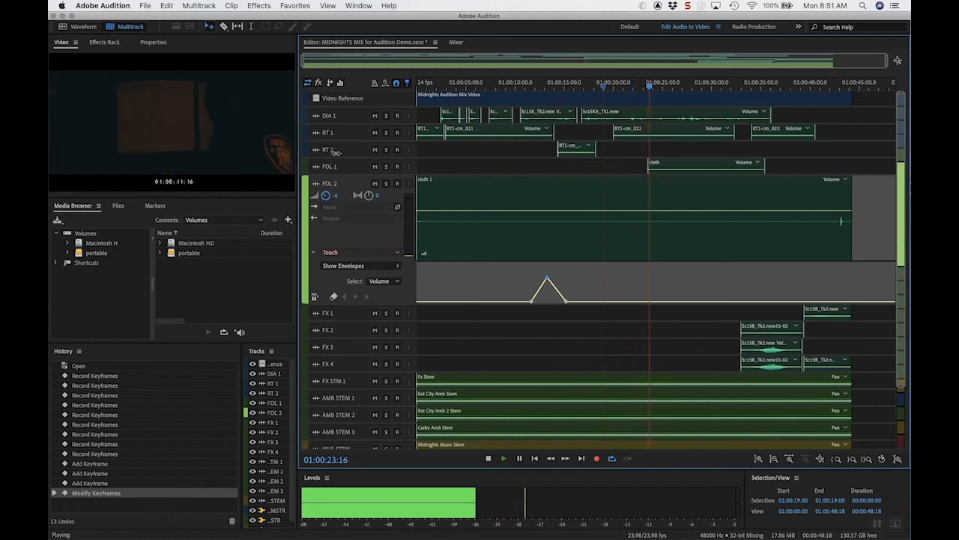
pyautogui.press('space')
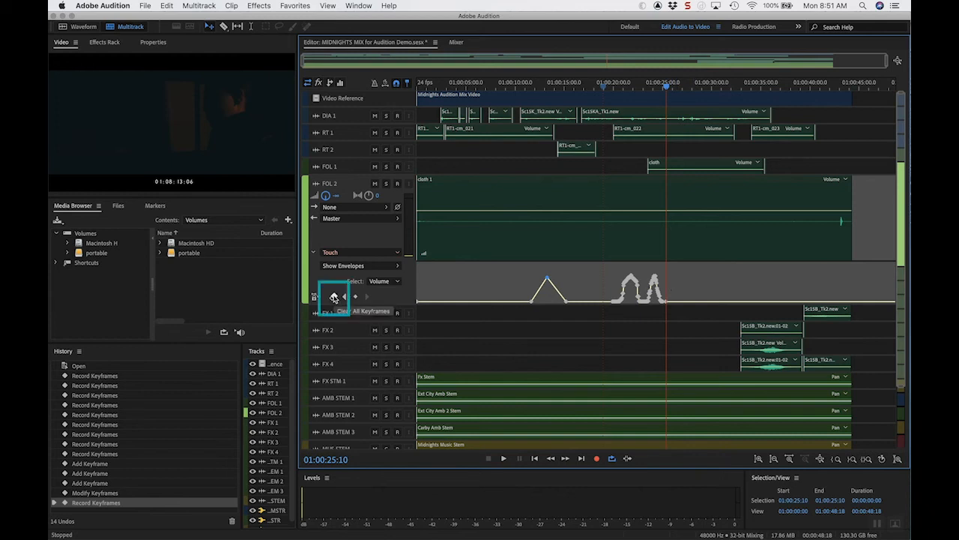
# Step: Clear all volume keyframes on FOL 2 and undo the deletion
pyautogui.click(334, 297)
pyautogui.press('super+z')
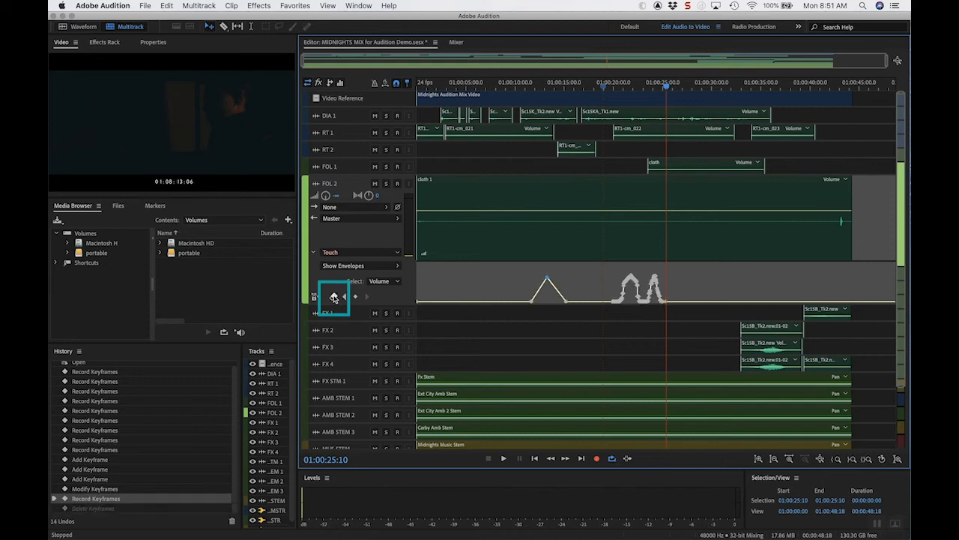
# Step: Go back through FOL 2's volume keyframes to the peak at 01:00:13:06, delete that keyframe, and clear all remaining ones
pyautogui.click(346, 297)
pyautogui.click(346, 297)
pyautogui.click(346, 297)
pyautogui.click(347, 297)
pyautogui.click(346, 297)
pyautogui.click(346, 297)
pyautogui.click(346, 297)
pyautogui.click(347, 297)
pyautogui.click(347, 297)
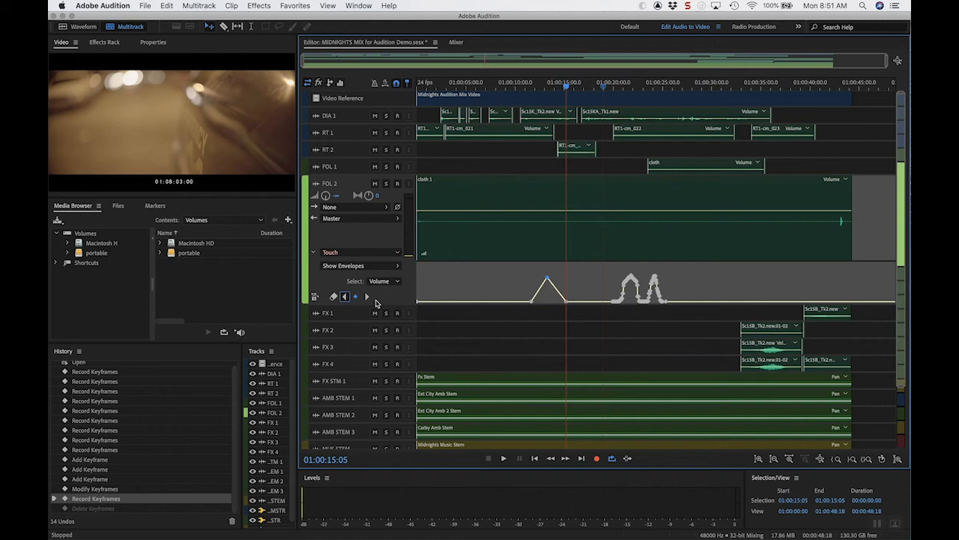
pyautogui.click(346, 297)
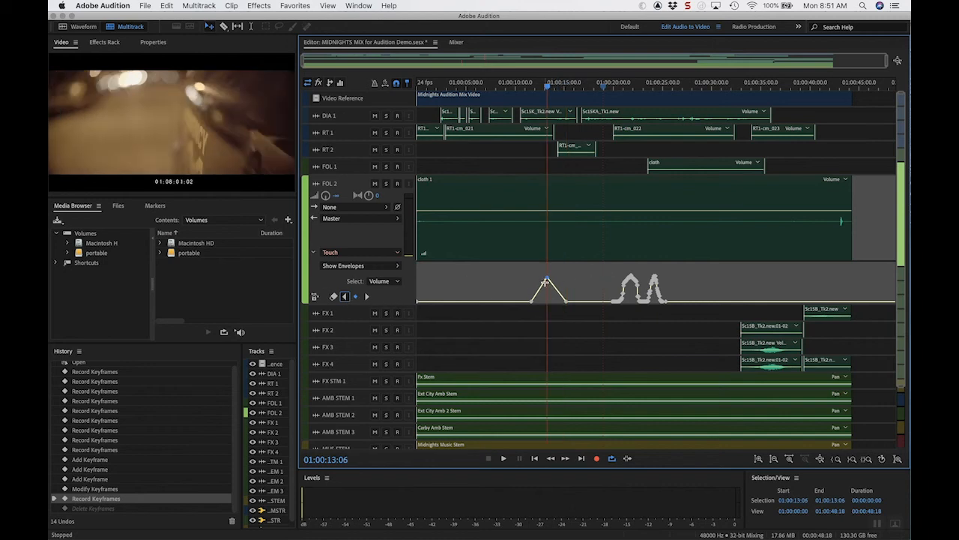
pyautogui.click(356, 297)
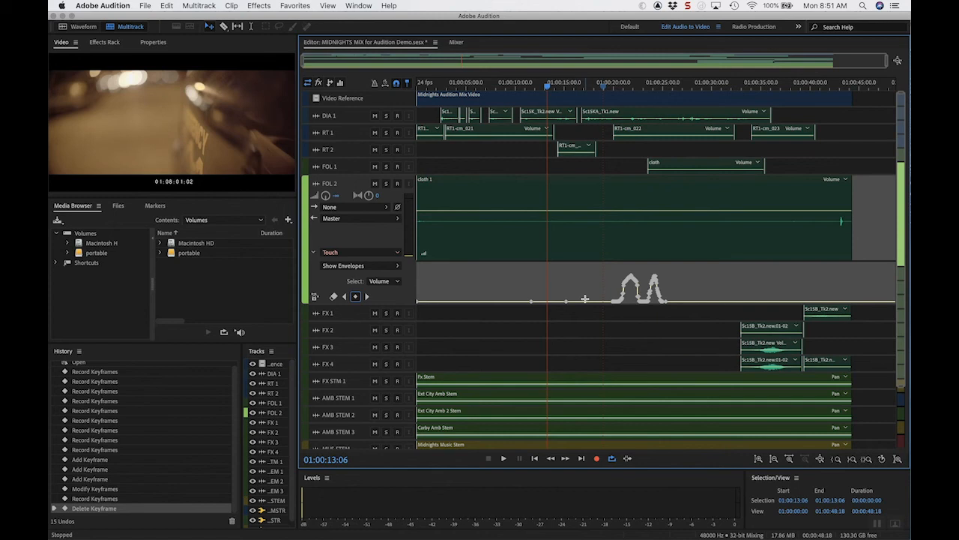
pyautogui.click(333, 297)
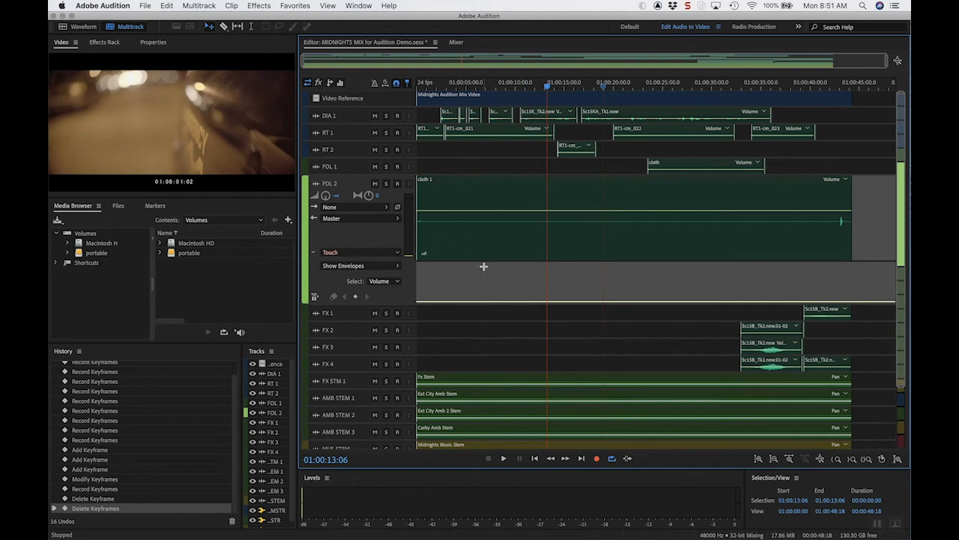
# Step: Show the Pan and Mute envelopes on FOL 2 alongside Volume, and list the available envelopes again
pyautogui.click(383, 284)
pyautogui.click(401, 282)
pyautogui.click(396, 266)
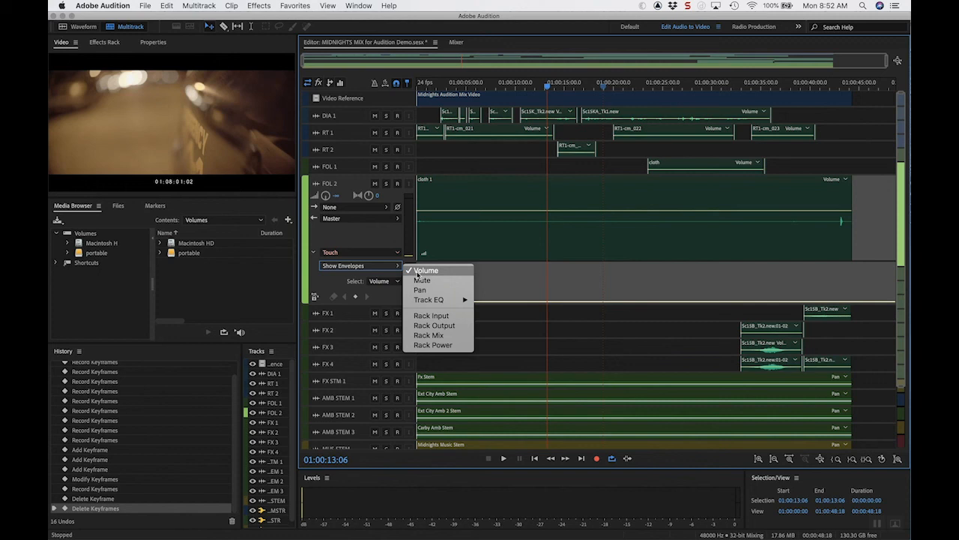
pyautogui.click(420, 289)
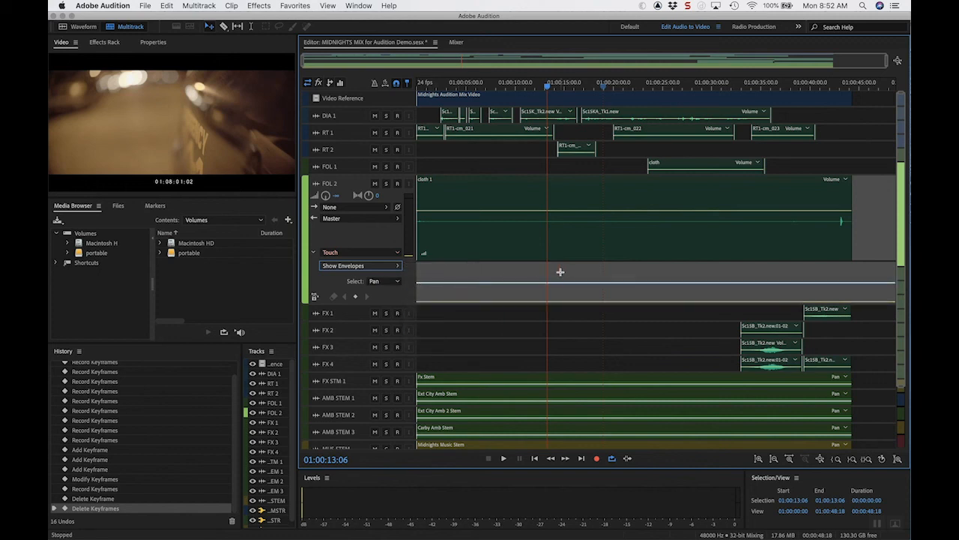
pyautogui.click(397, 266)
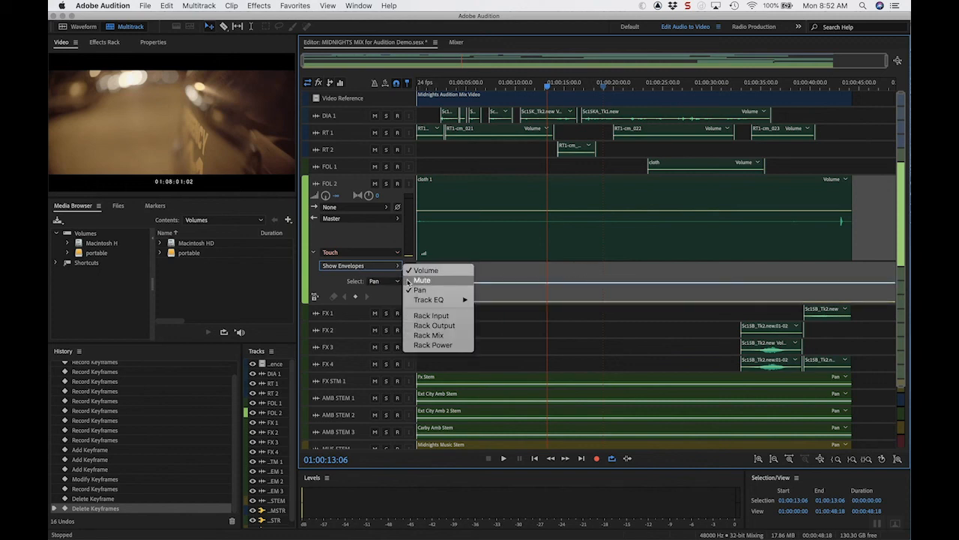
pyautogui.click(410, 281)
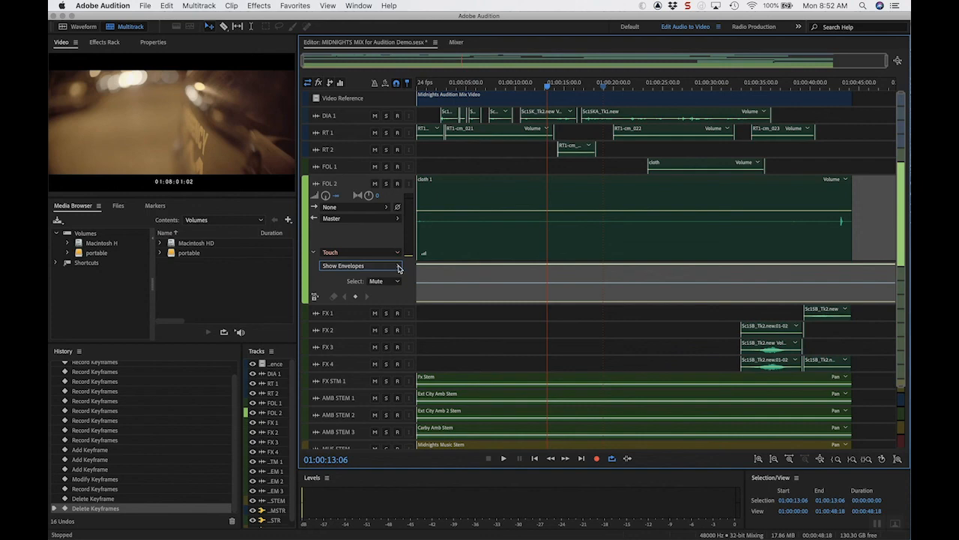
pyautogui.click(399, 266)
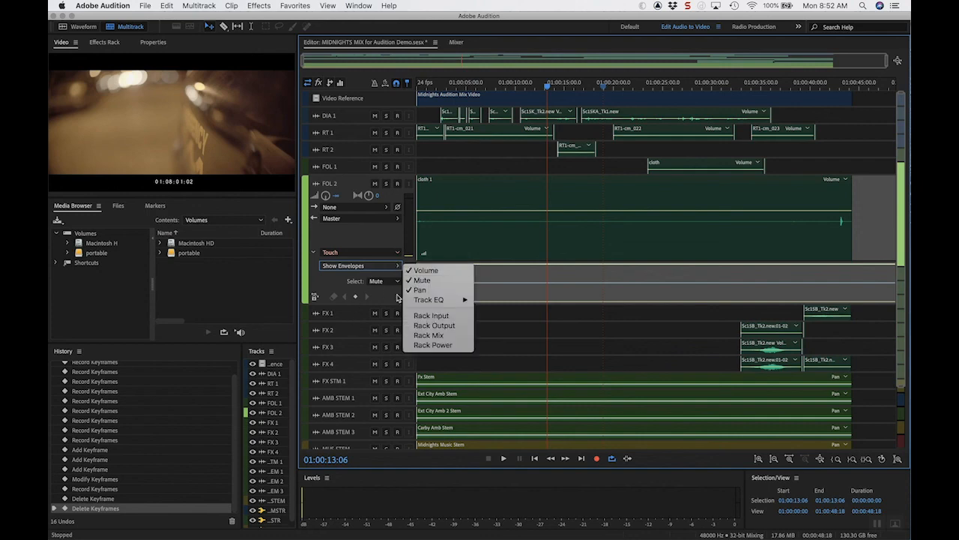
# Step: Switch to Chrome to review the To Automate slide and the slide on automating Pan and Effects parameters
pyautogui.press('super+Tab')
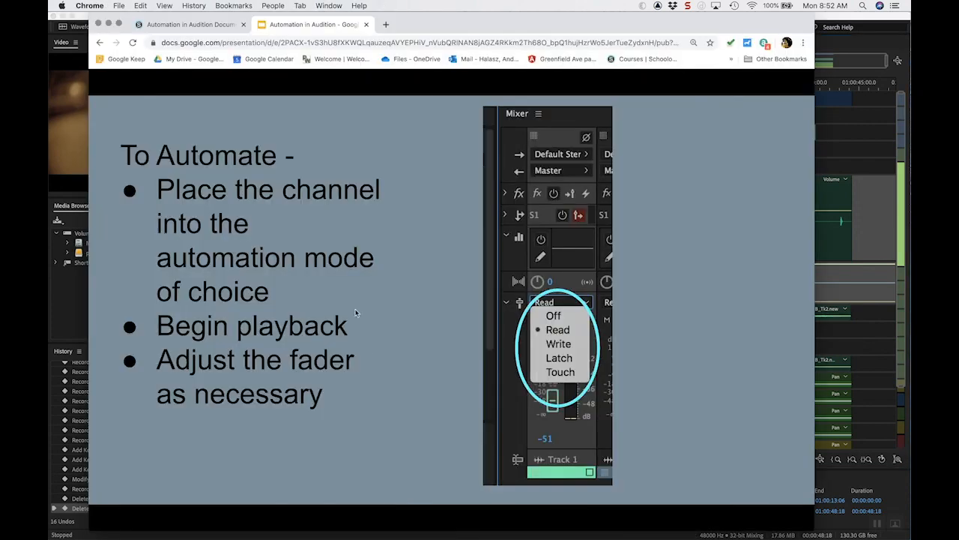
pyautogui.press('Right')
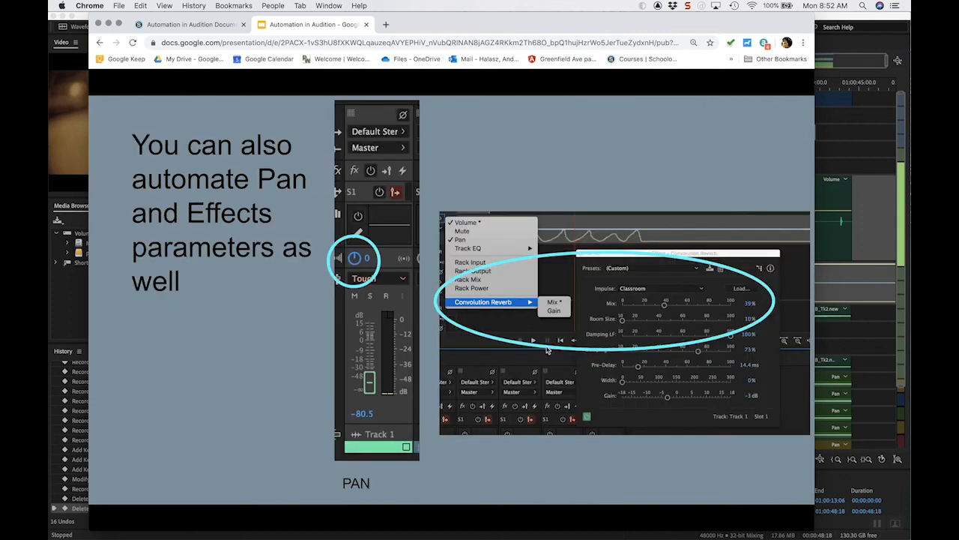
pyautogui.press('Left')
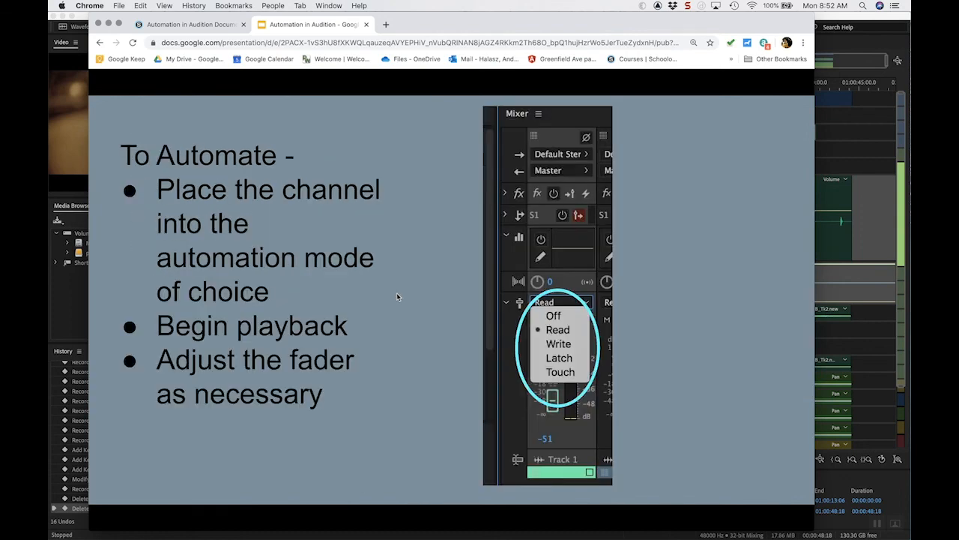
pyautogui.press('Right')
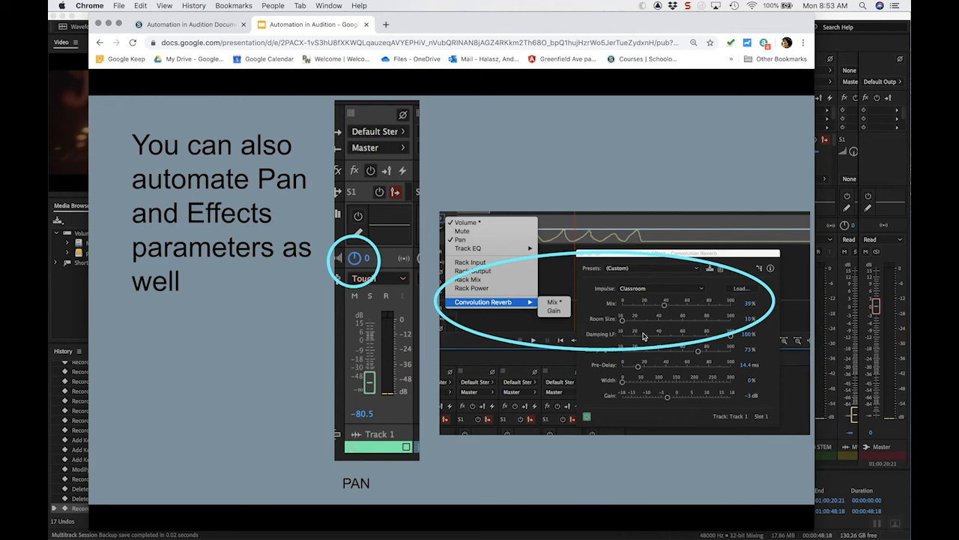
# Step: Return to Audition and enlarge the Video panel in height and width beside the Mixer
pyautogui.click(78, 300)
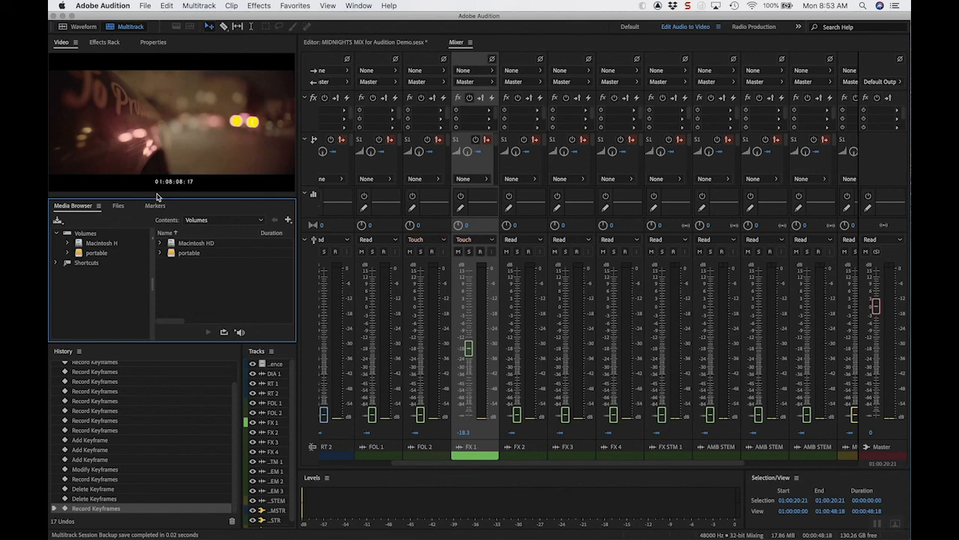
pyautogui.moveTo(170, 197); pyautogui.dragTo(180, 377)
pyautogui.moveTo(297, 217); pyautogui.dragTo(512, 196)
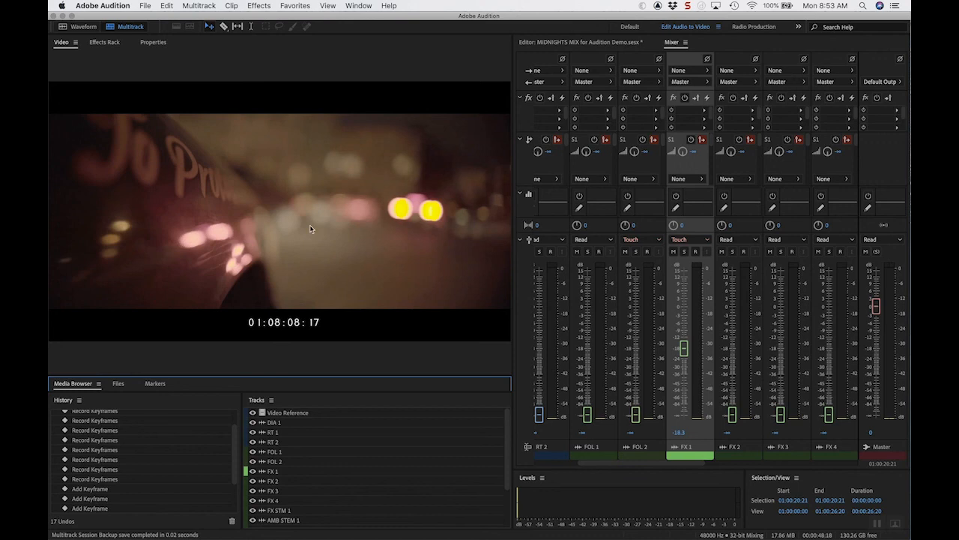